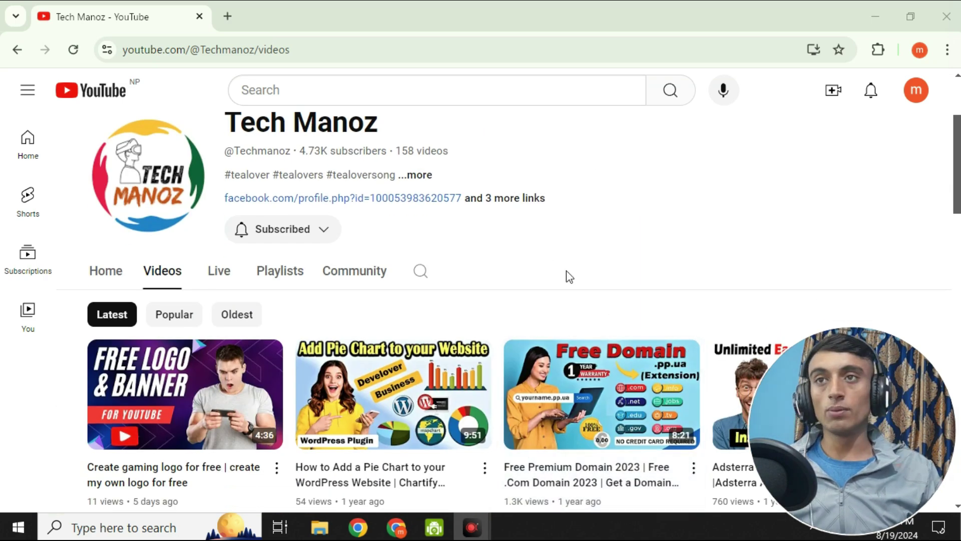
Scroll up and down through the current page.
scroll(574, 269, up, 6)
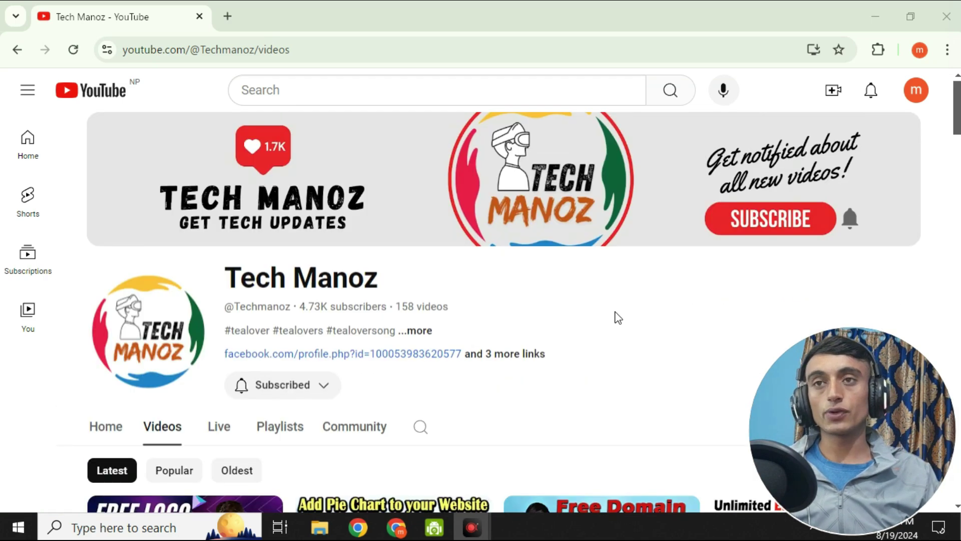
scroll(618, 318, down, 14)
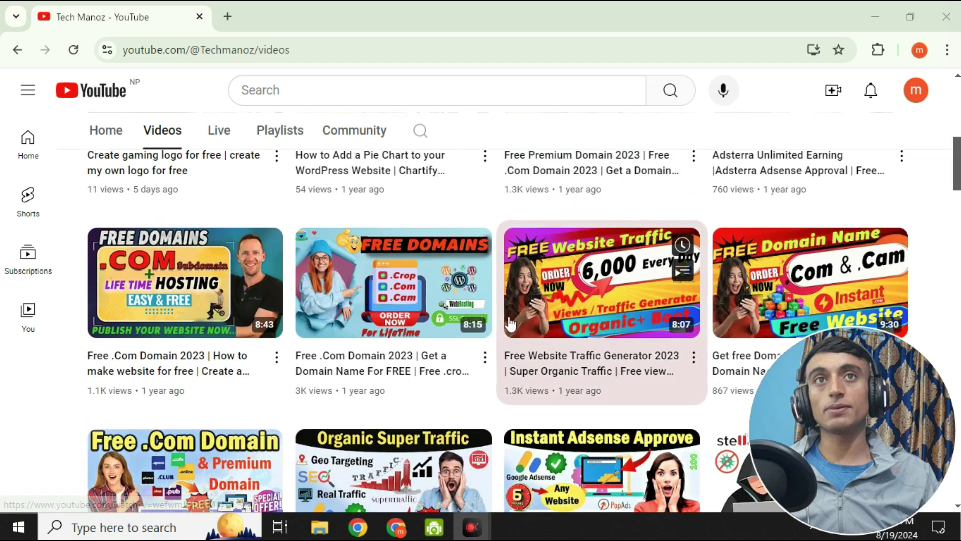
scroll(509, 324, down, 10)
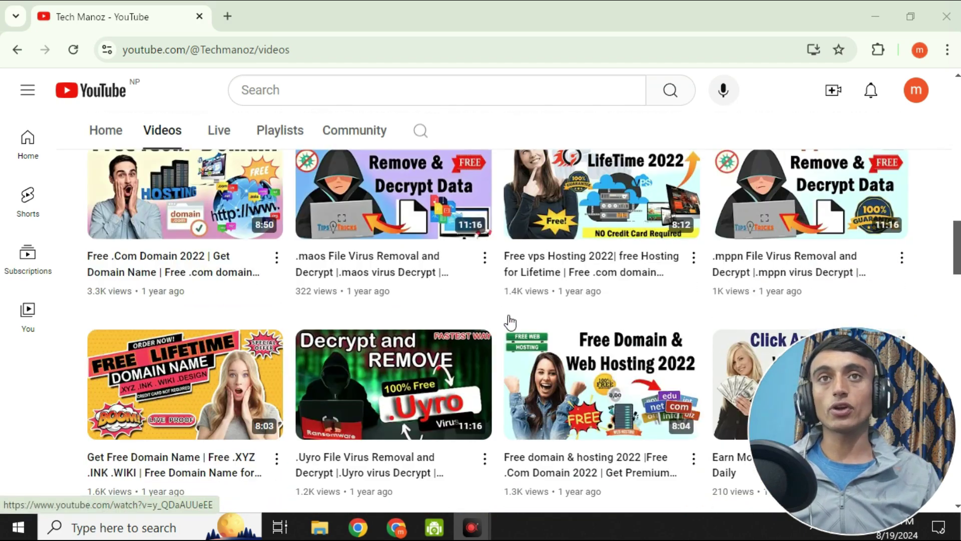
scroll(510, 323, down, 13)
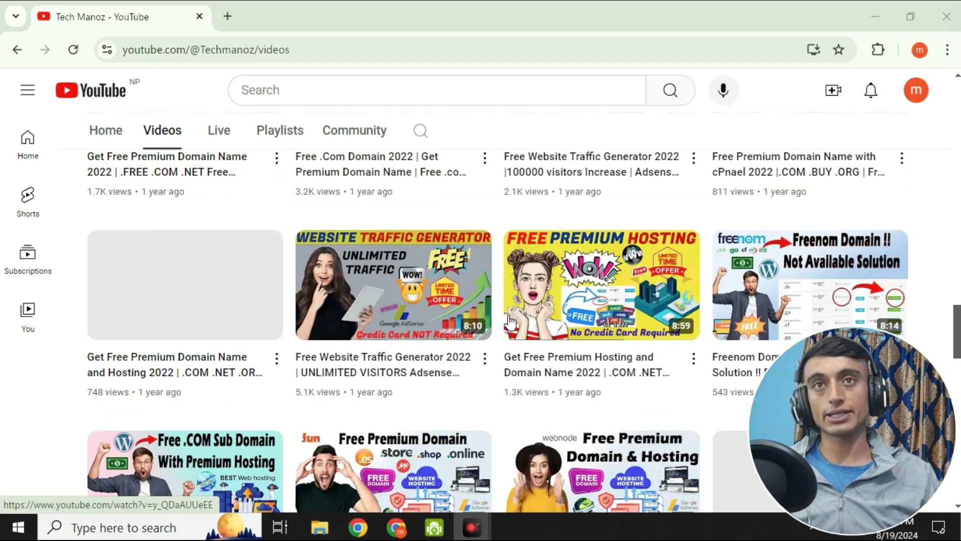
scroll(507, 324, down, 10)
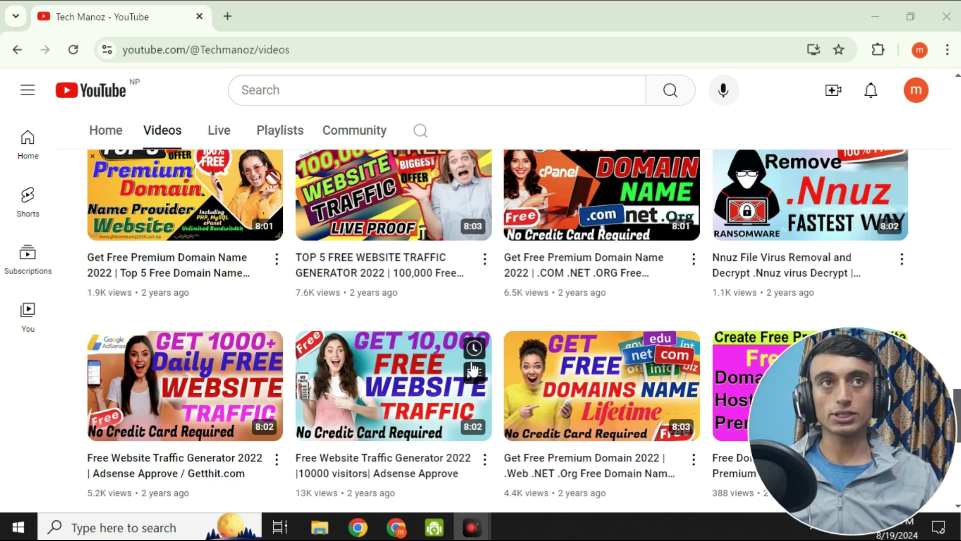
scroll(473, 371, down, 5)
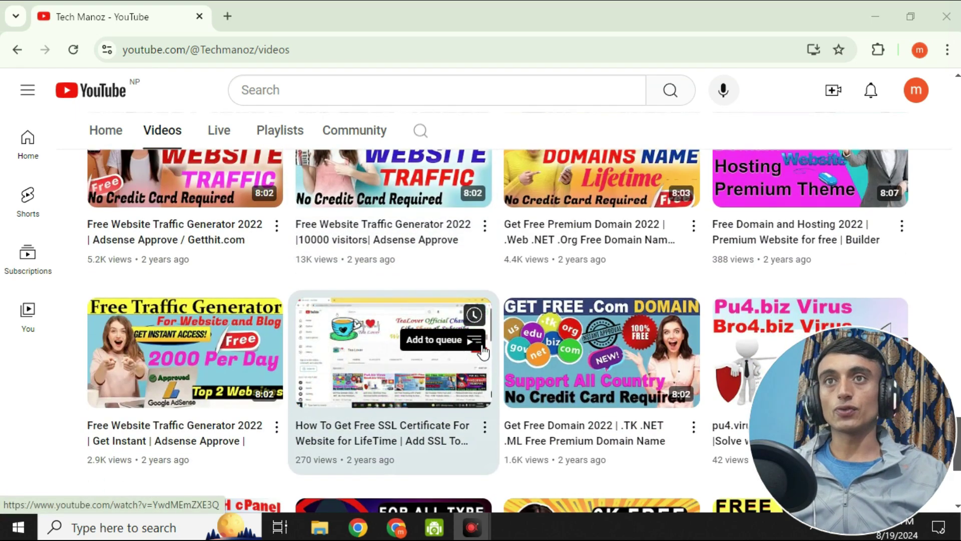
scroll(433, 335, up, 20)
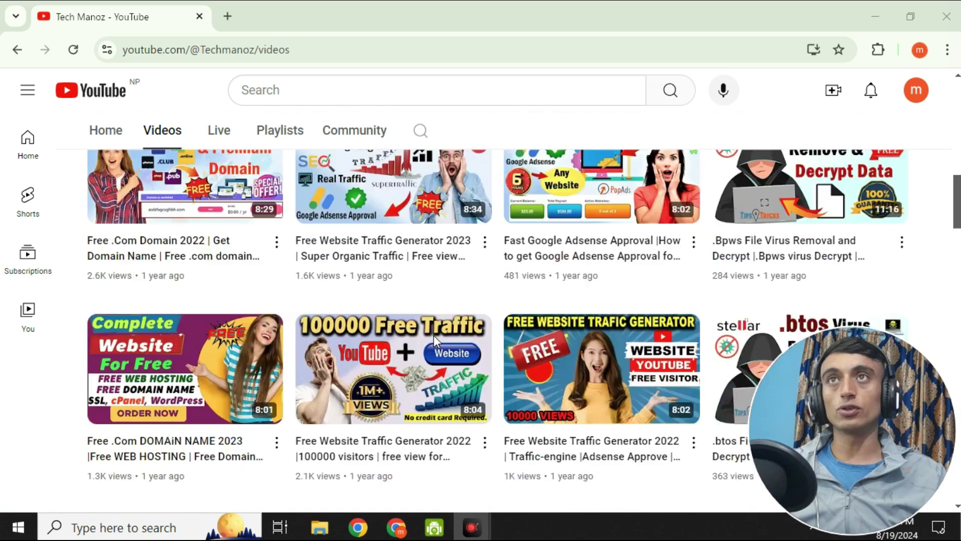
scroll(433, 335, up, 10)
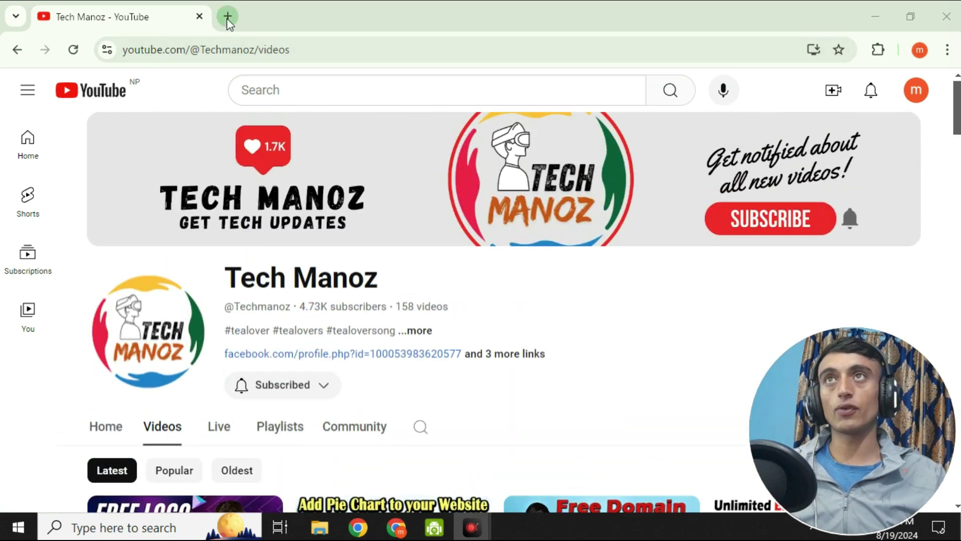
Search Google for googiehost in a new tab and open the GoogieHost result.
click(227, 18)
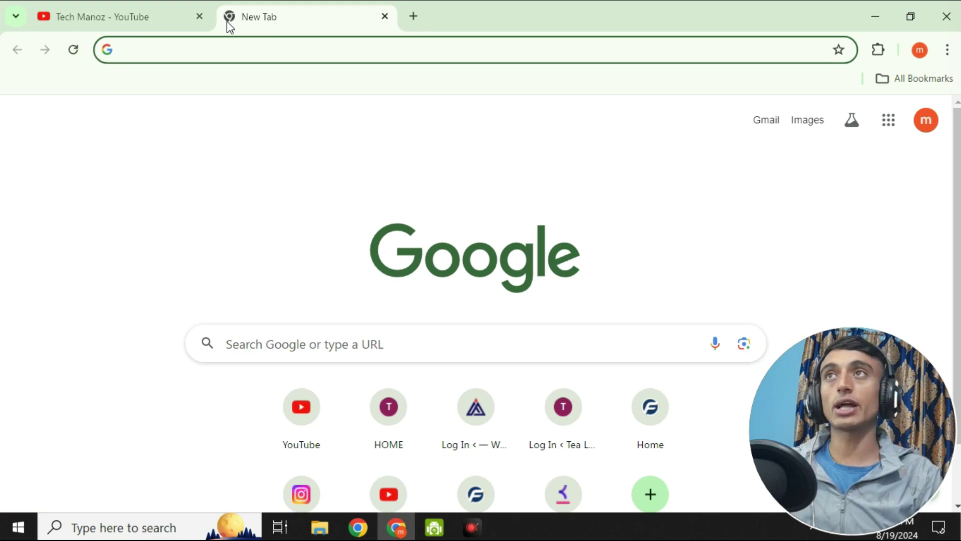
text(o)
key(BackSpace)
text(googiehost)
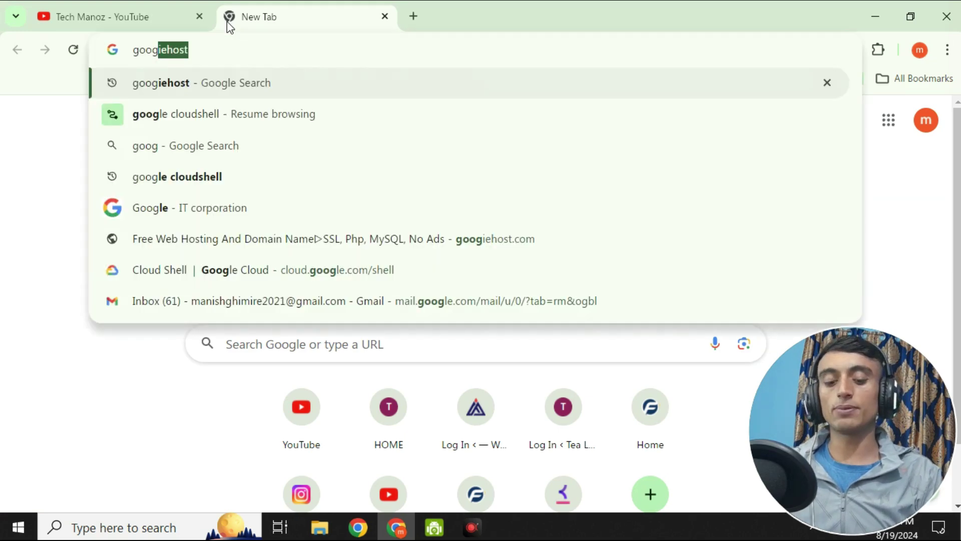
key(Return)
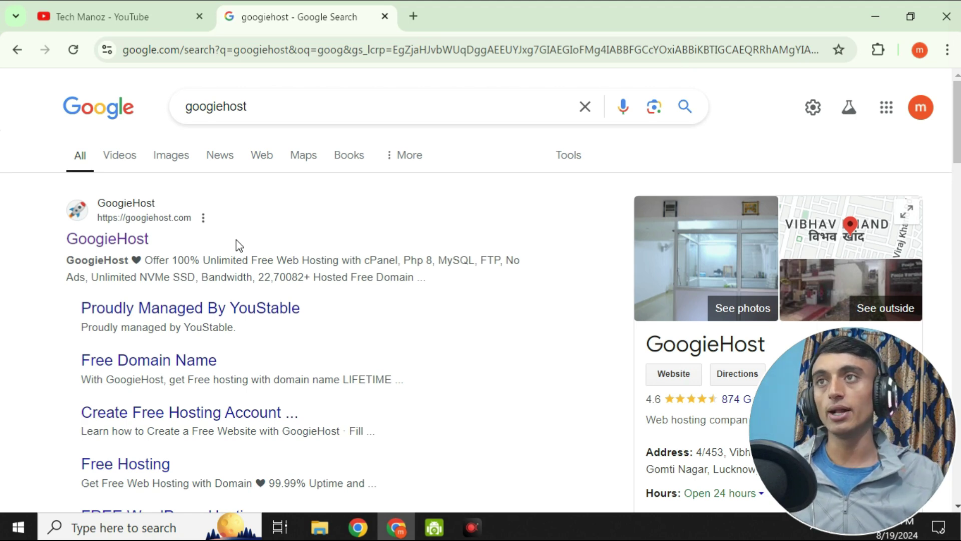
click(101, 240)
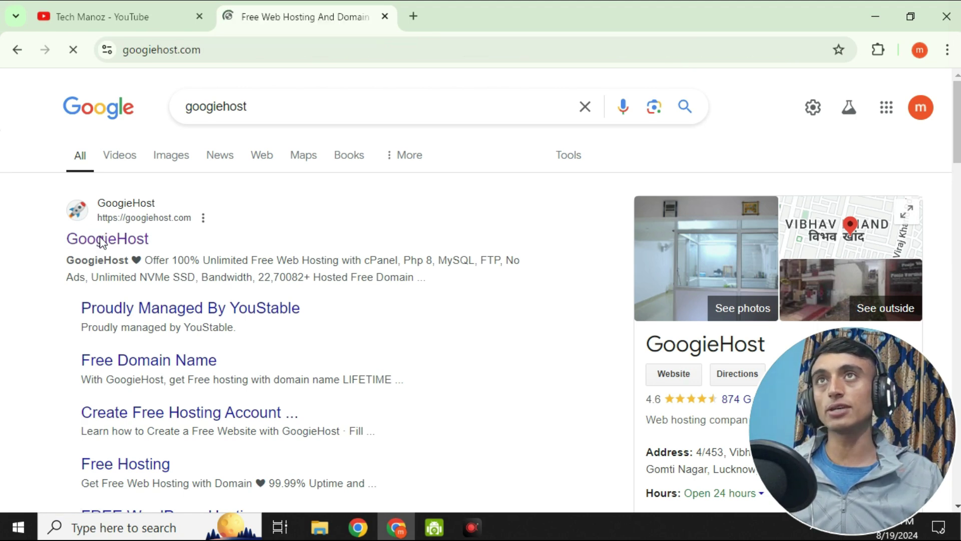
Browse the GoogieHost homepage feature cards, returning to the Free Web Hosting hero.
scroll(454, 150, down, 10)
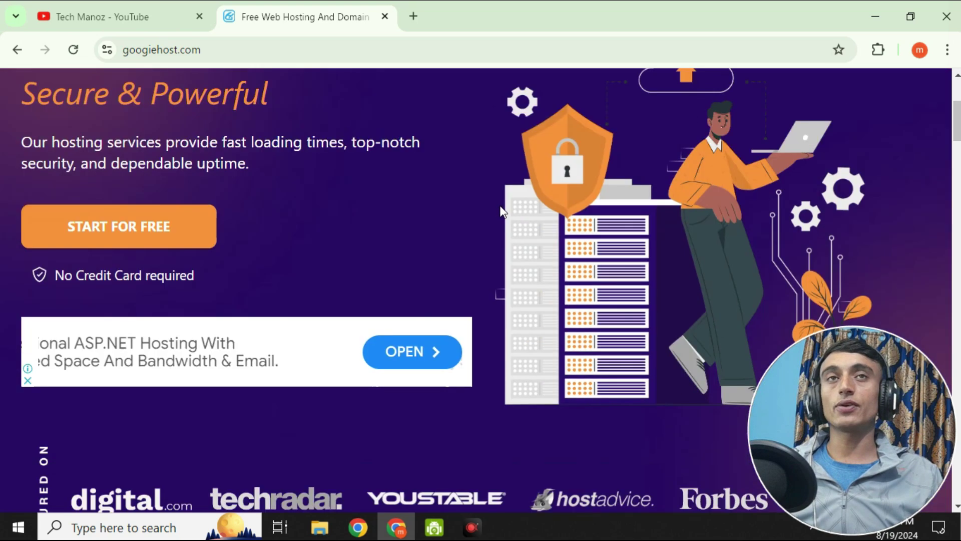
scroll(455, 203, down, 7)
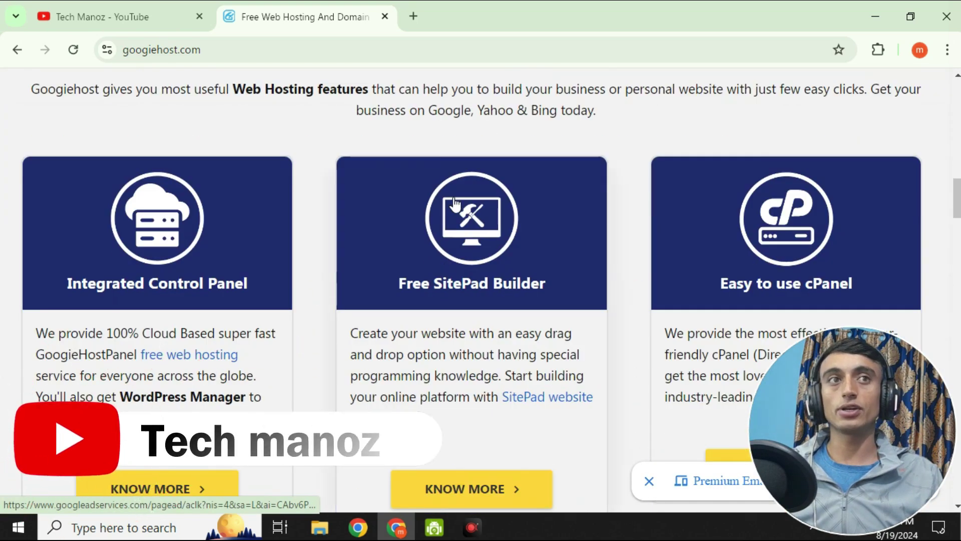
scroll(453, 200, down, 6)
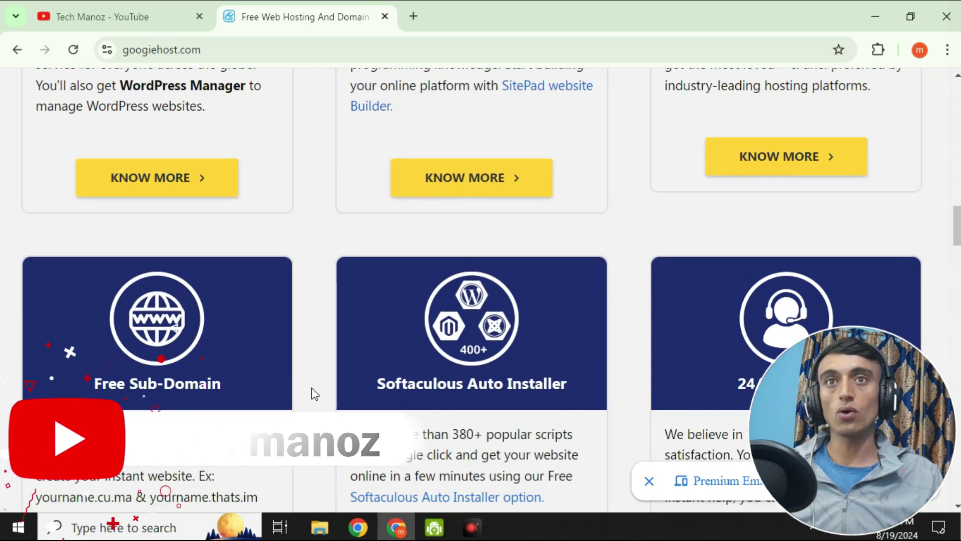
scroll(386, 448, down, 2)
scroll(383, 440, down, 5)
scroll(379, 386, up, 12)
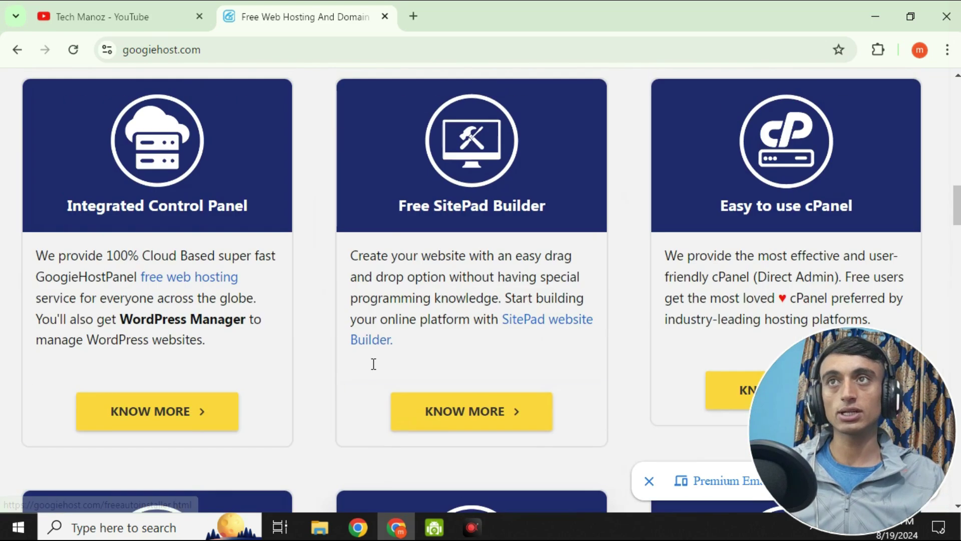
scroll(385, 374, up, 1)
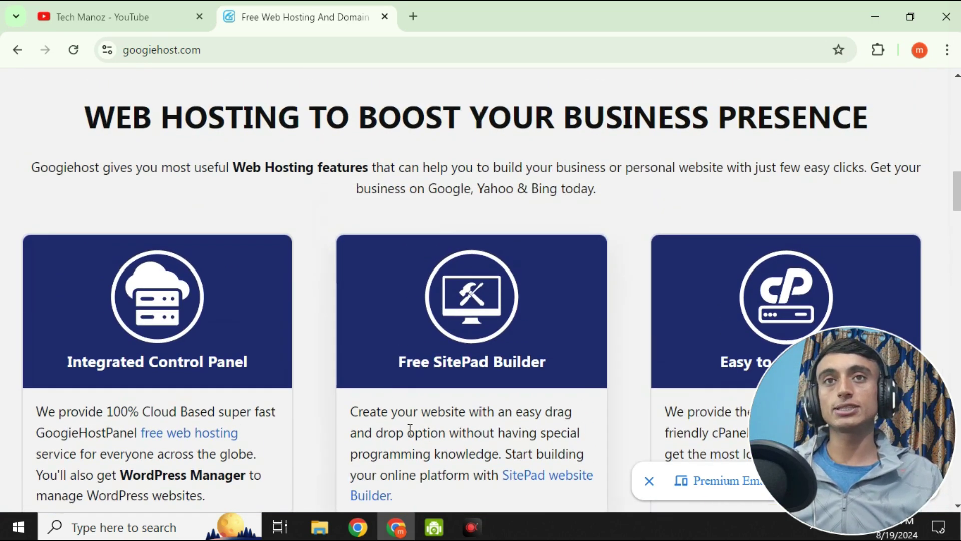
scroll(410, 430, down, 10)
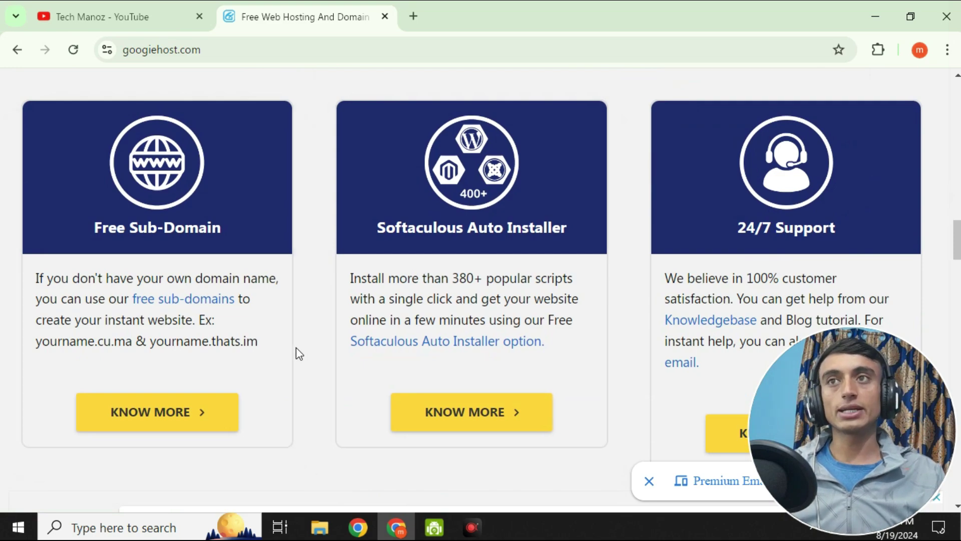
scroll(311, 383, up, 5)
scroll(311, 383, up, 15)
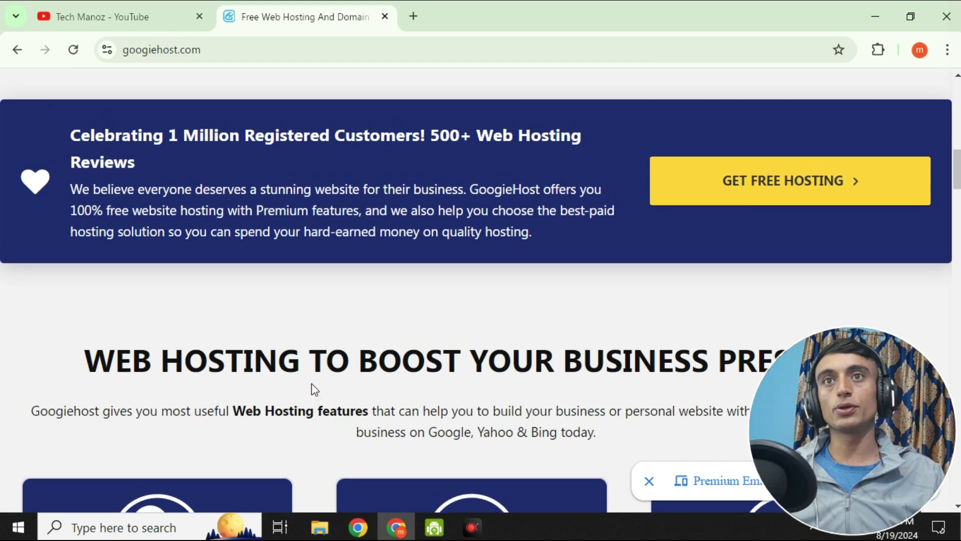
scroll(324, 338, up, 8)
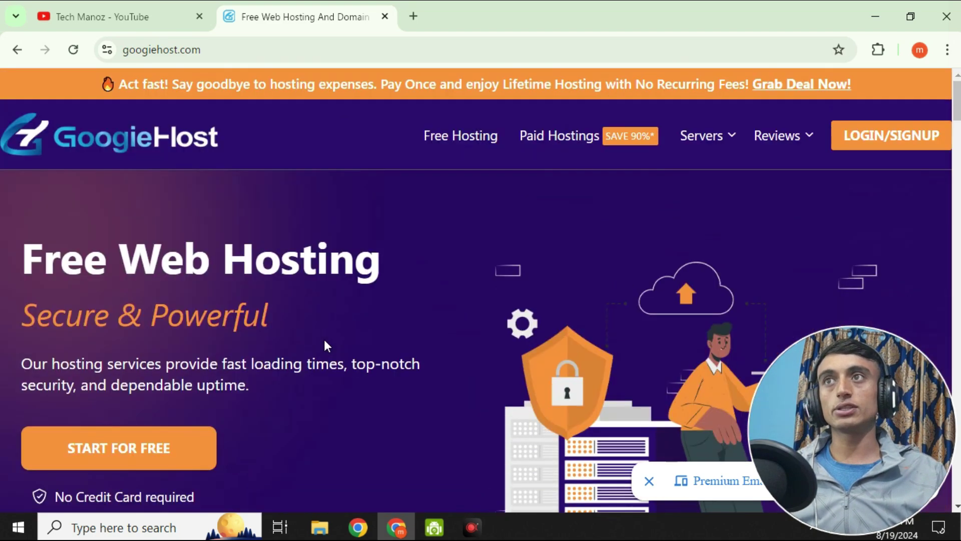
scroll(324, 337, down, 2)
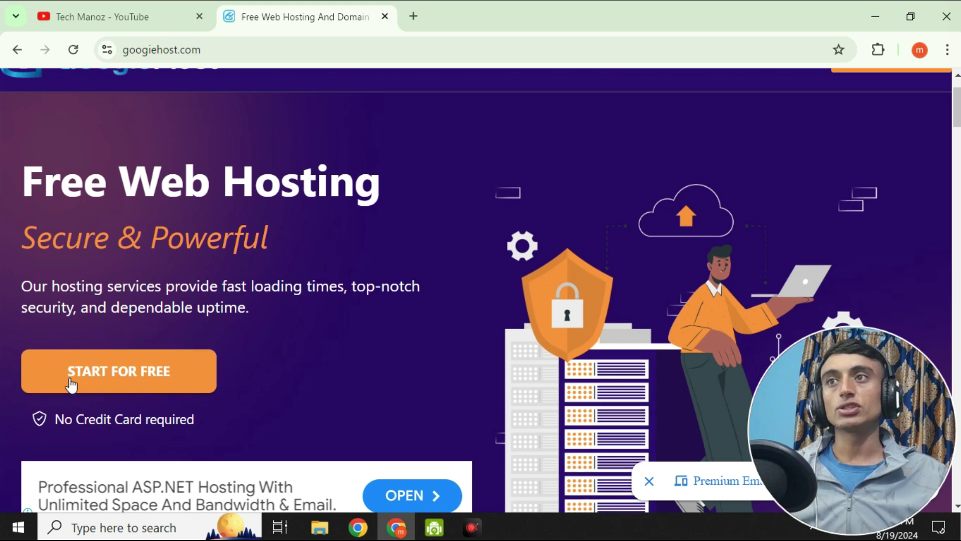
Start the free signup, dismiss the full-page ad, and review the Free versus $0.01 plan cards.
click(128, 385)
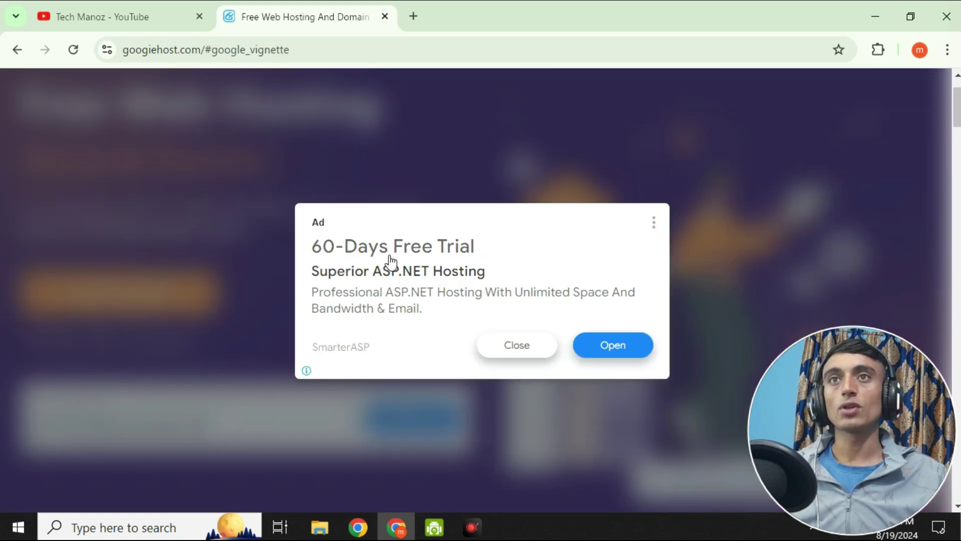
click(528, 345)
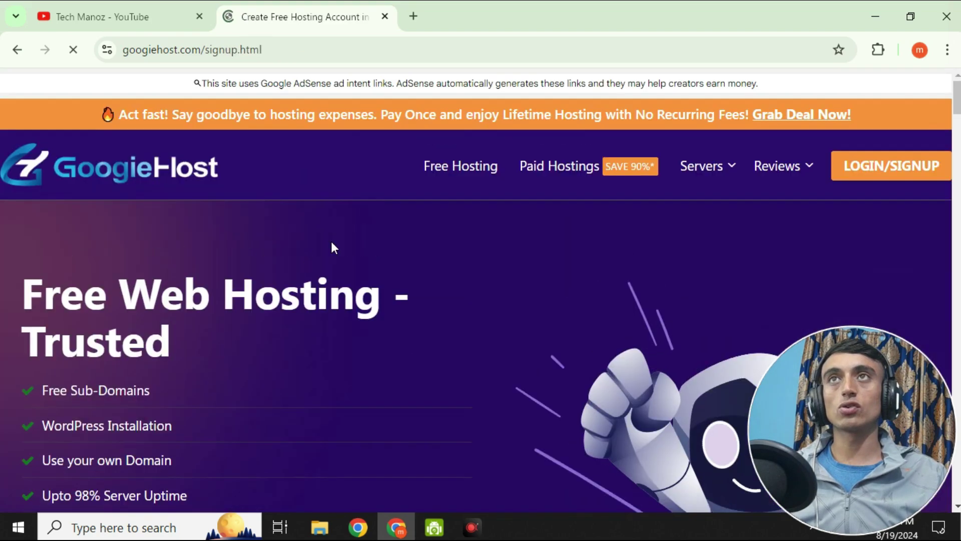
scroll(217, 231, down, 5)
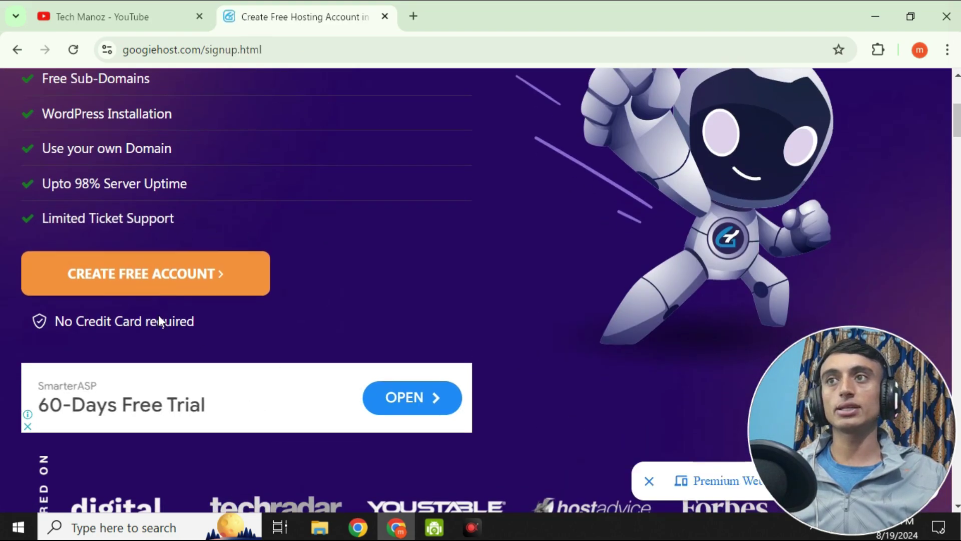
scroll(150, 291, down, 5)
scroll(479, 364, down, 3)
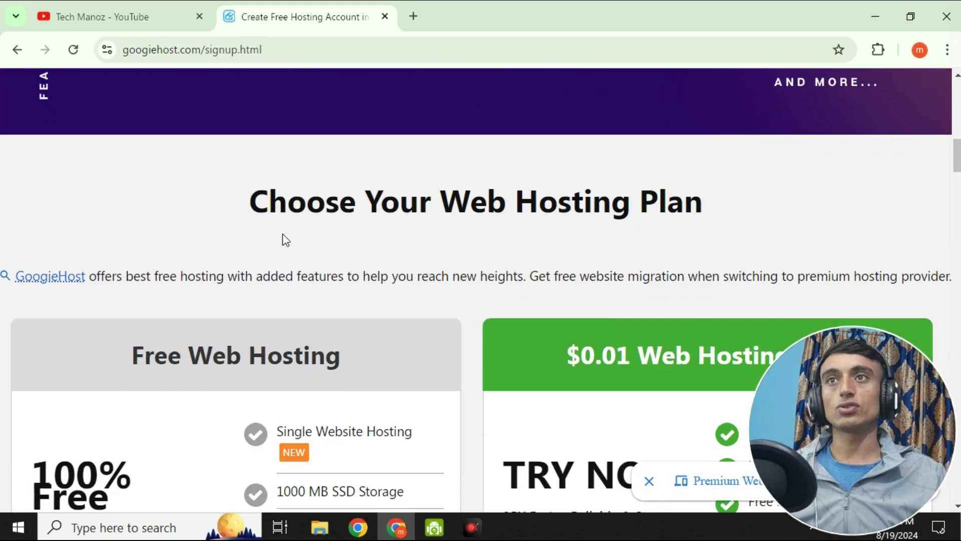
drag(242, 193, 717, 180)
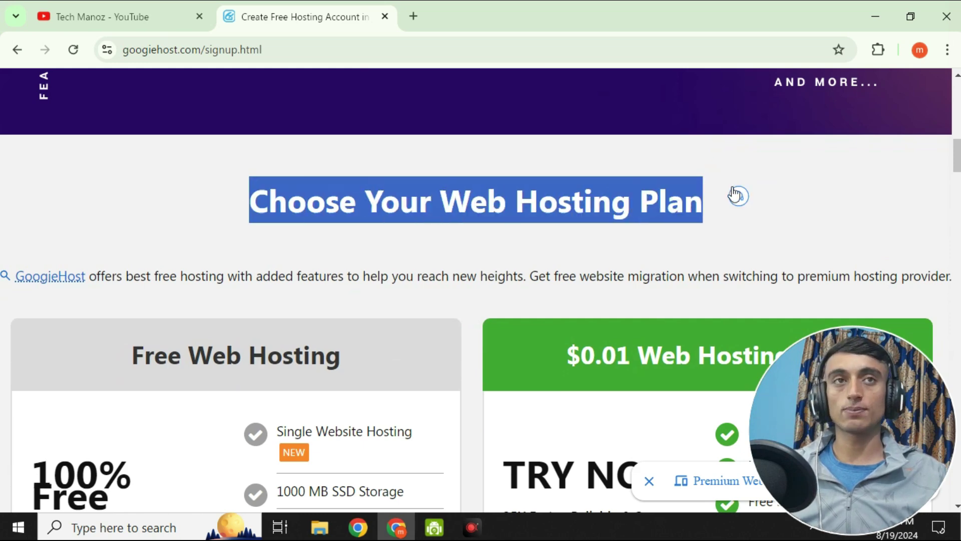
scroll(497, 182, down, 4)
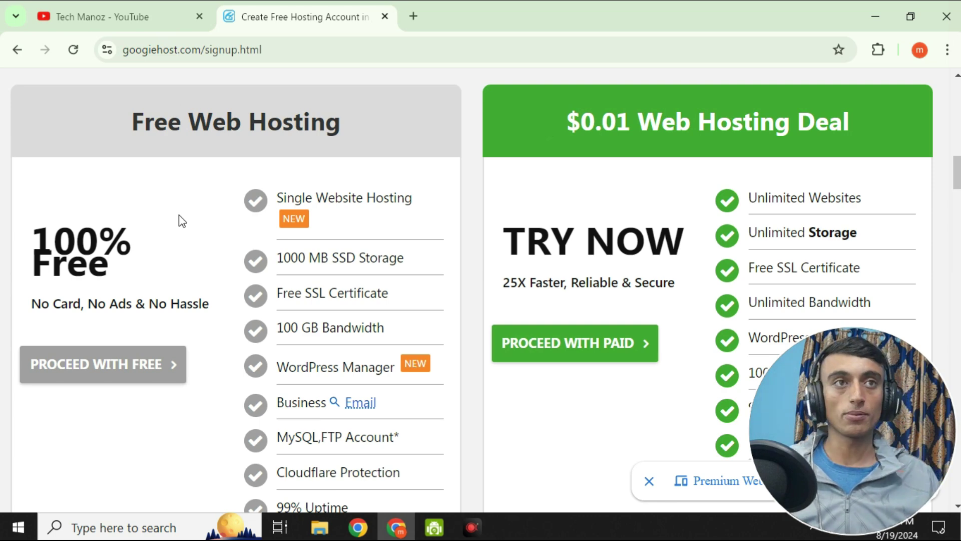
scroll(55, 290, down, 3)
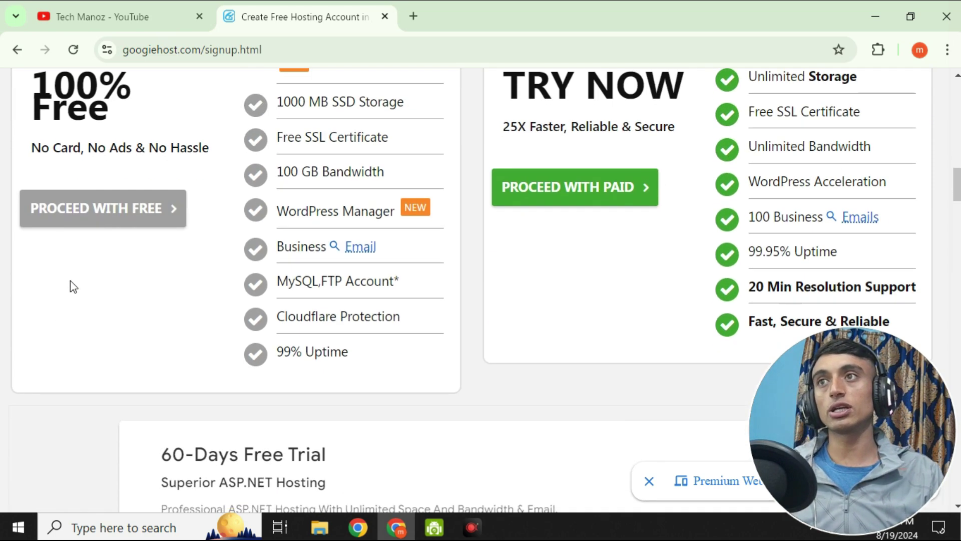
scroll(192, 323, up, 2)
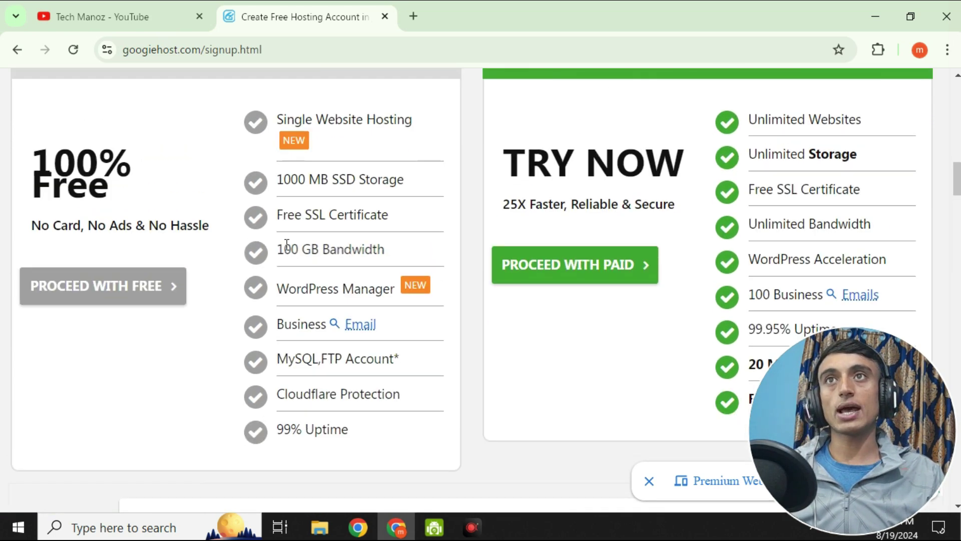
drag(284, 110, 435, 118)
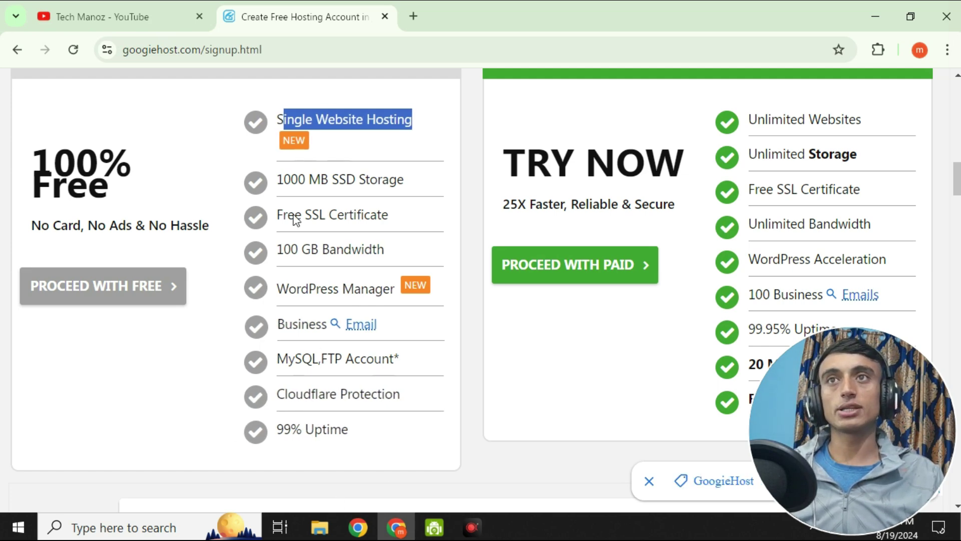
Choose the Free Web Hosting plan and wait for the server search to reach 100%.
click(78, 299)
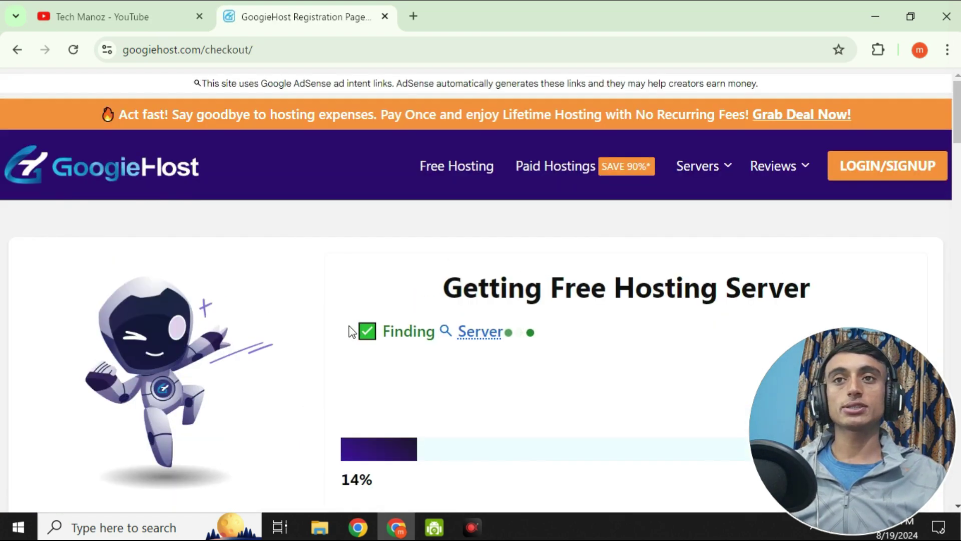
scroll(470, 375, down, 1)
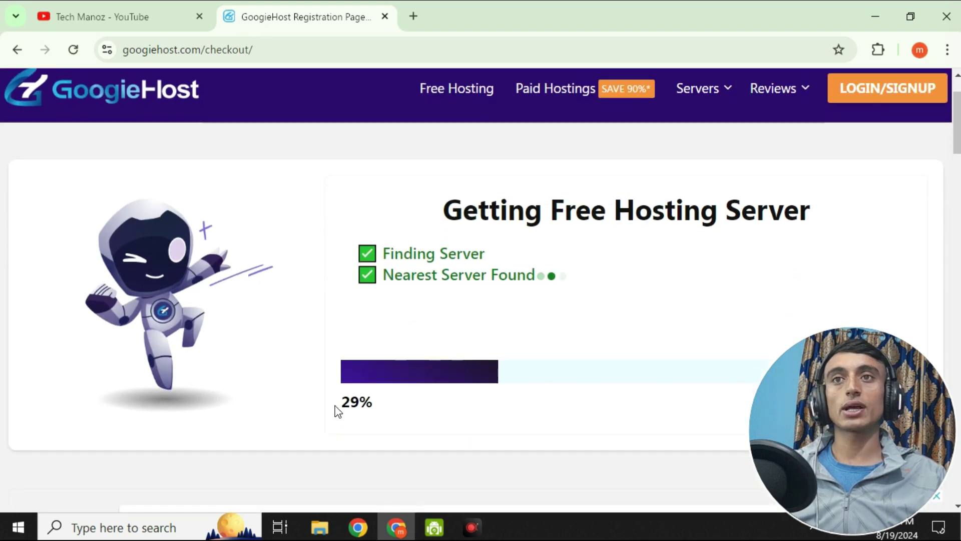
drag(341, 406, 376, 408)
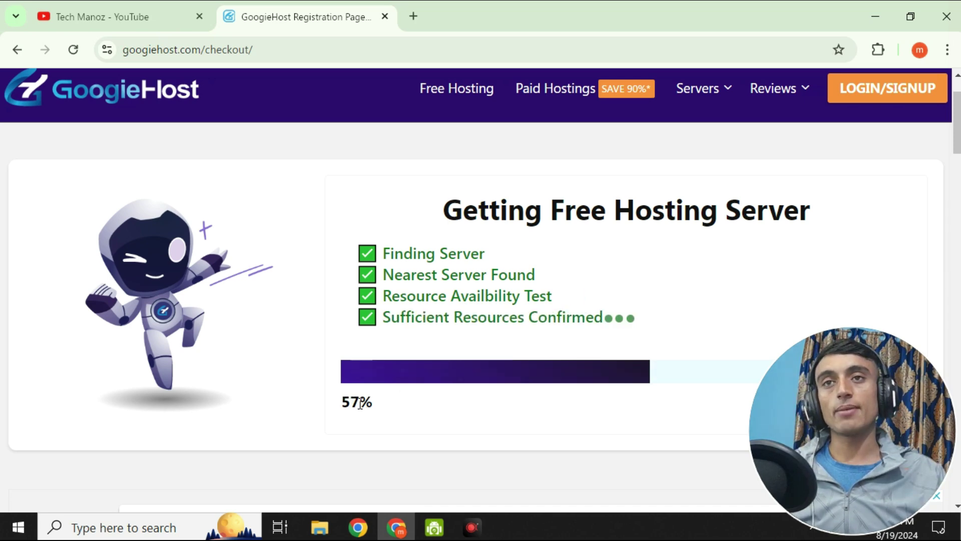
double_click(360, 404)
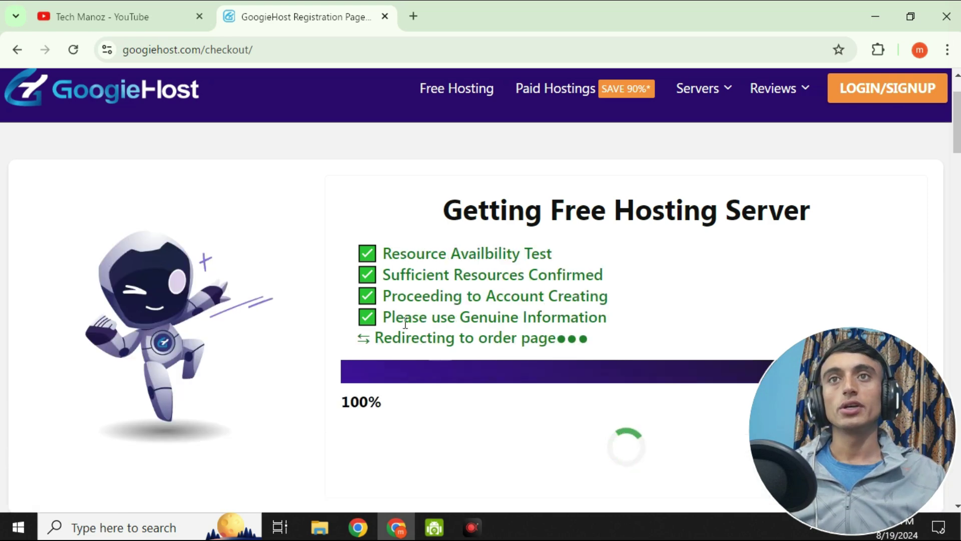
drag(382, 317, 610, 323)
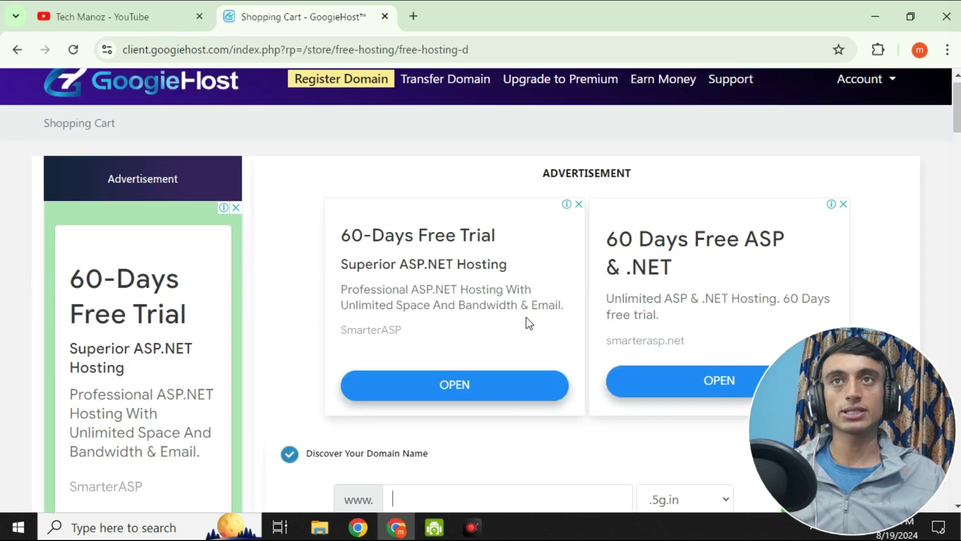
scroll(529, 323, down, 5)
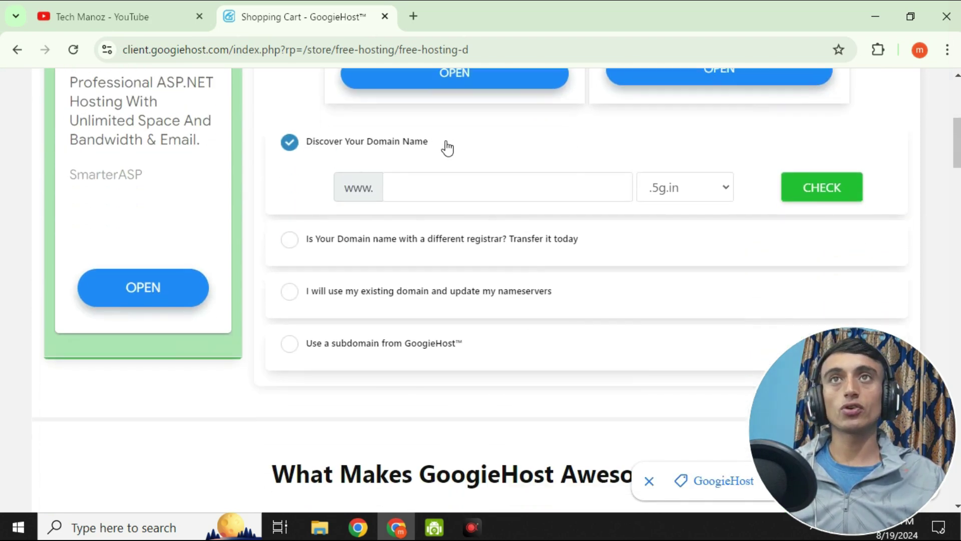
click(674, 189)
scroll(655, 350, down, 10)
scroll(659, 421, down, 20)
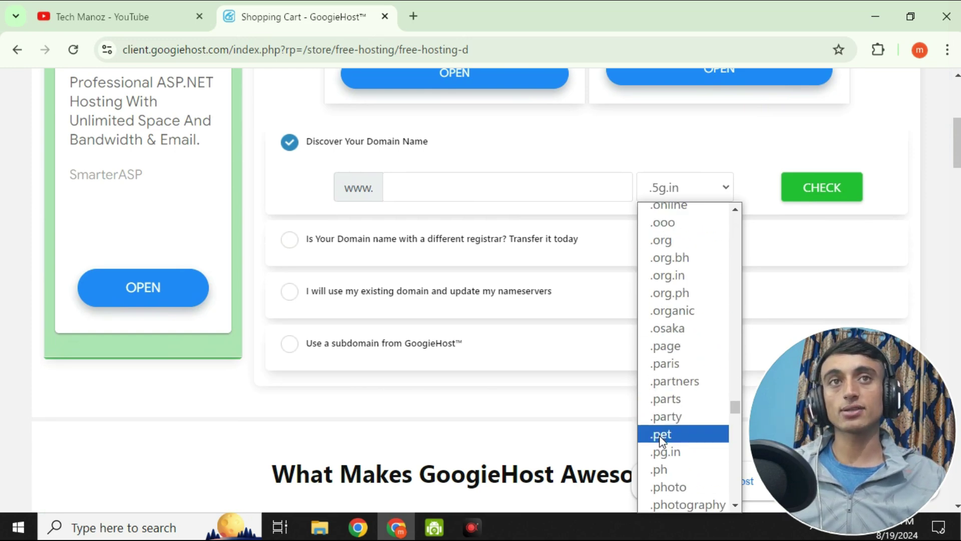
scroll(660, 434, down, 15)
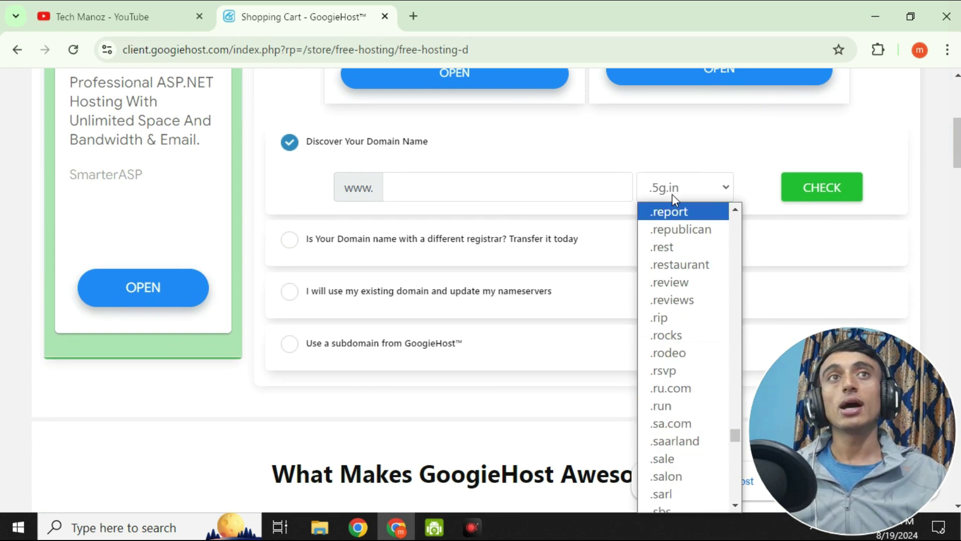
scroll(690, 311, down, 3)
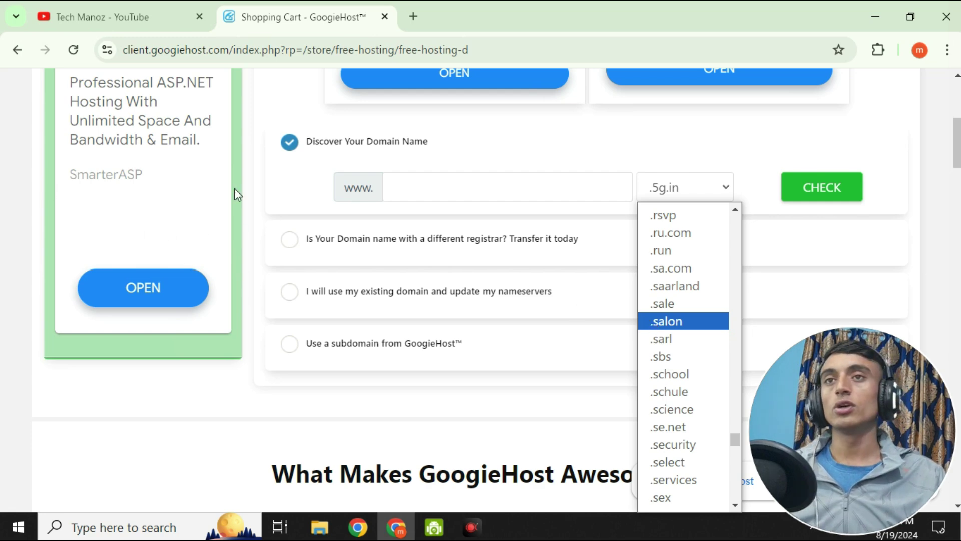
drag(320, 351, 521, 347)
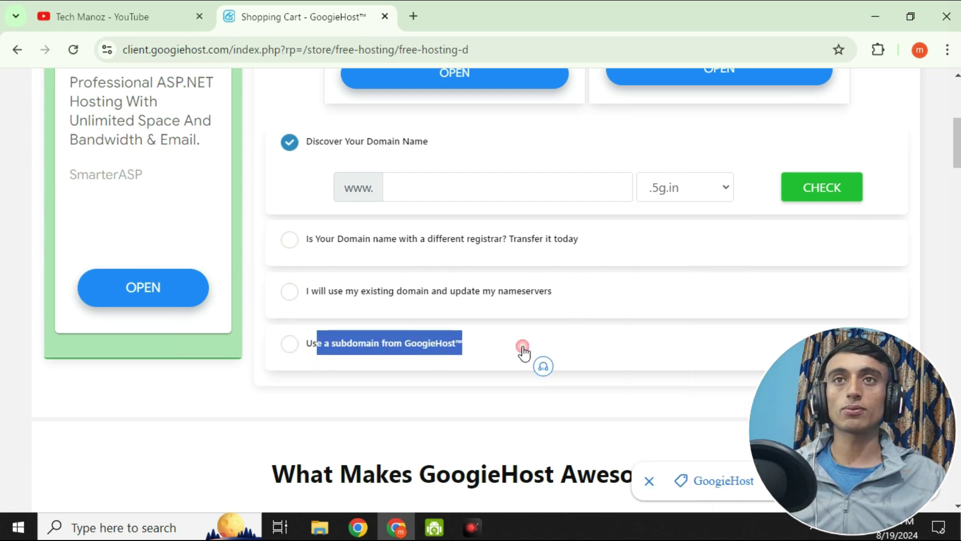
Enter tealoverfree as a GoogieHost subdomain on .whf.bz and check its availability.
click(286, 344)
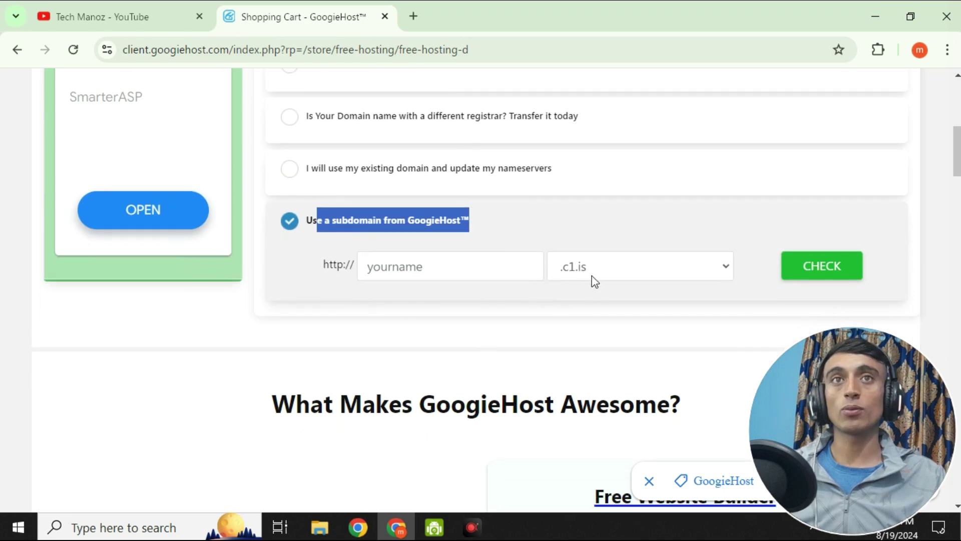
click(592, 277)
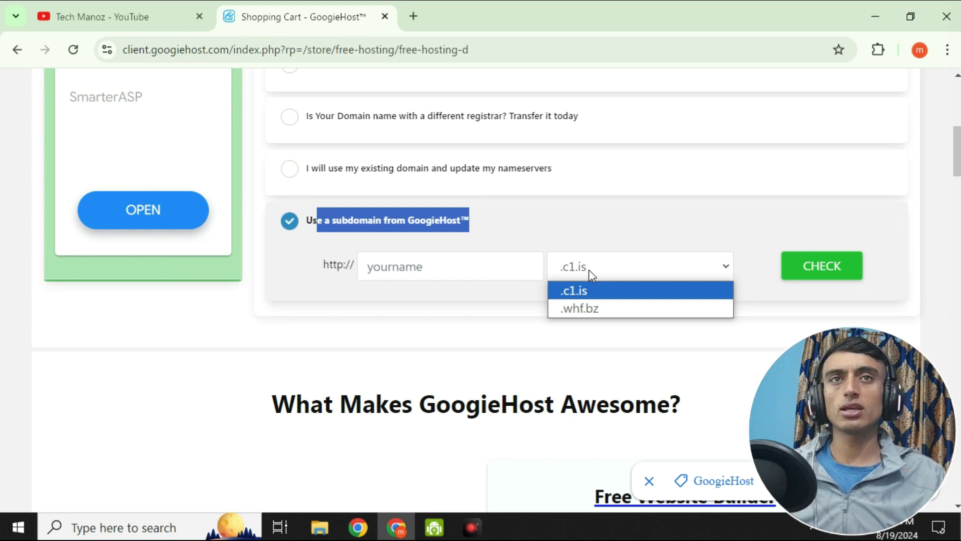
click(555, 306)
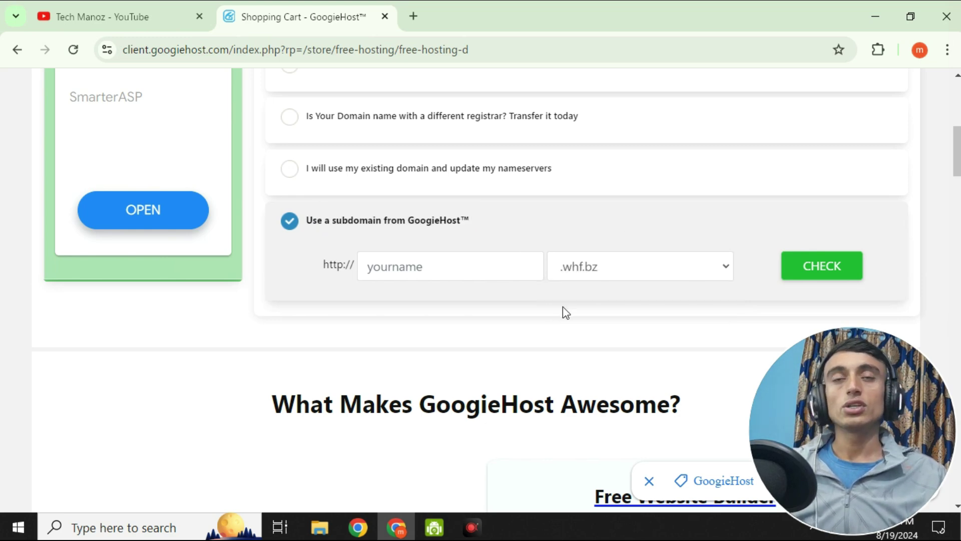
click(495, 269)
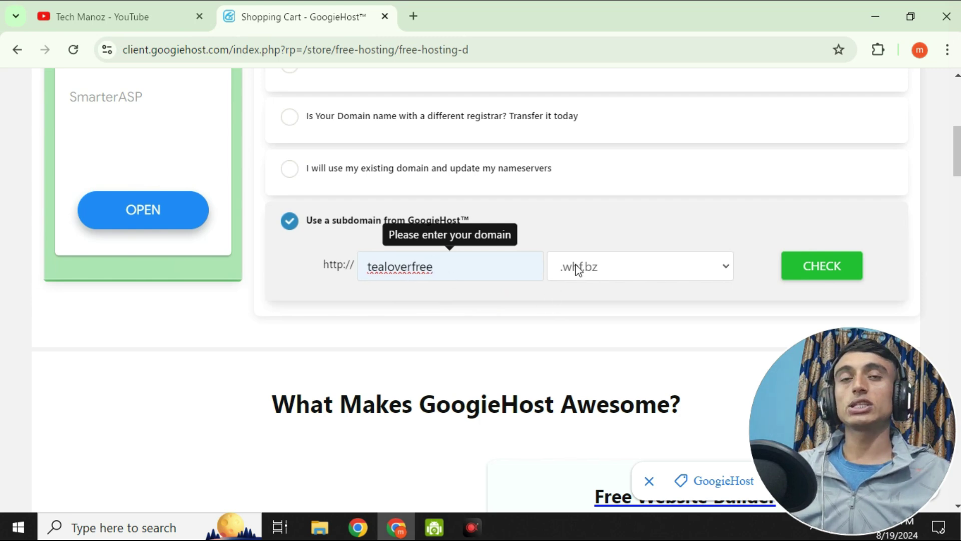
click(808, 270)
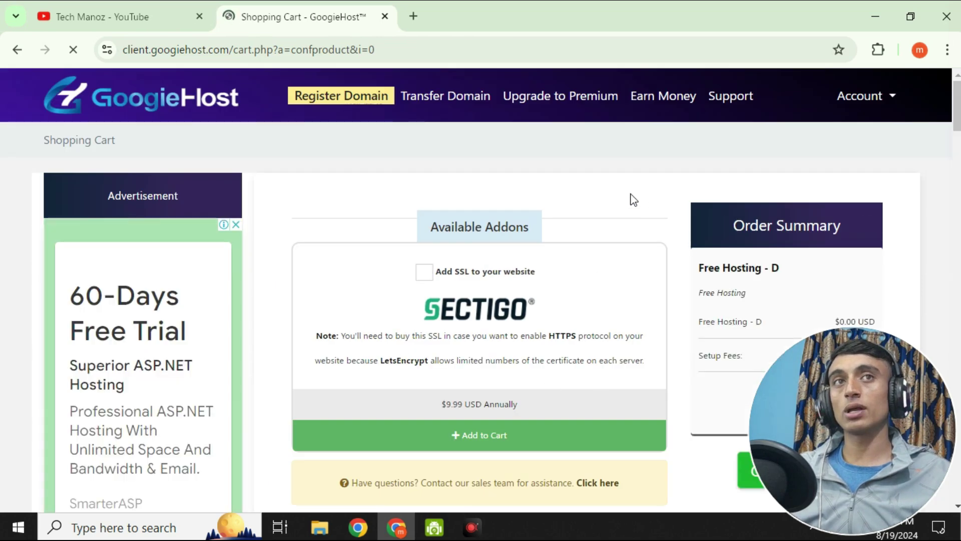
Continue with Free Hosting - D at $0.00 USD, leaving the SSL addon unchecked.
scroll(646, 202, down, 5)
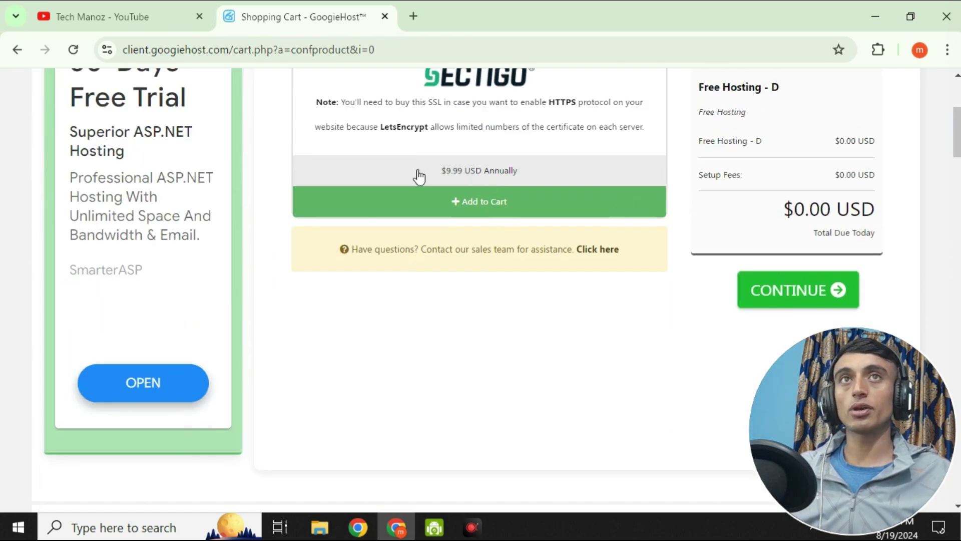
scroll(783, 207, up, 2)
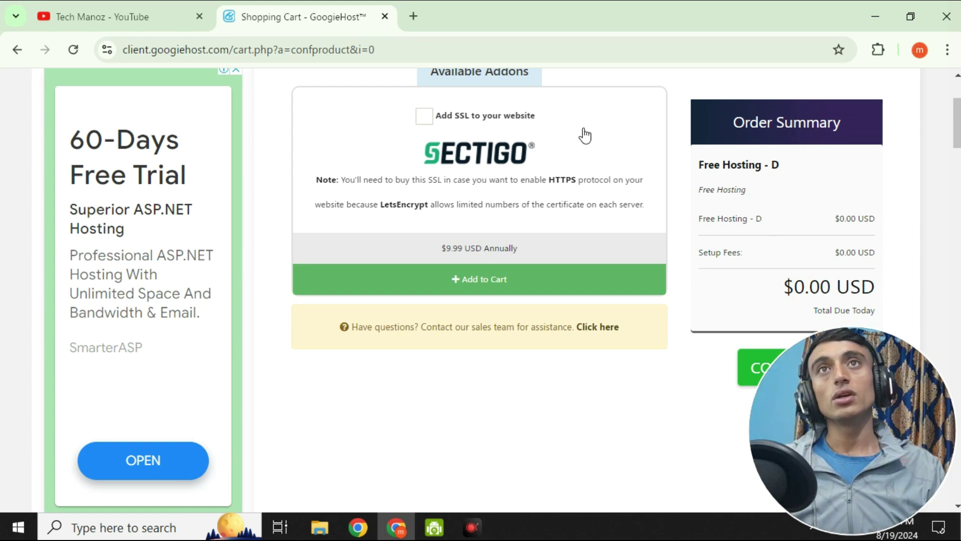
scroll(759, 139, down, 4)
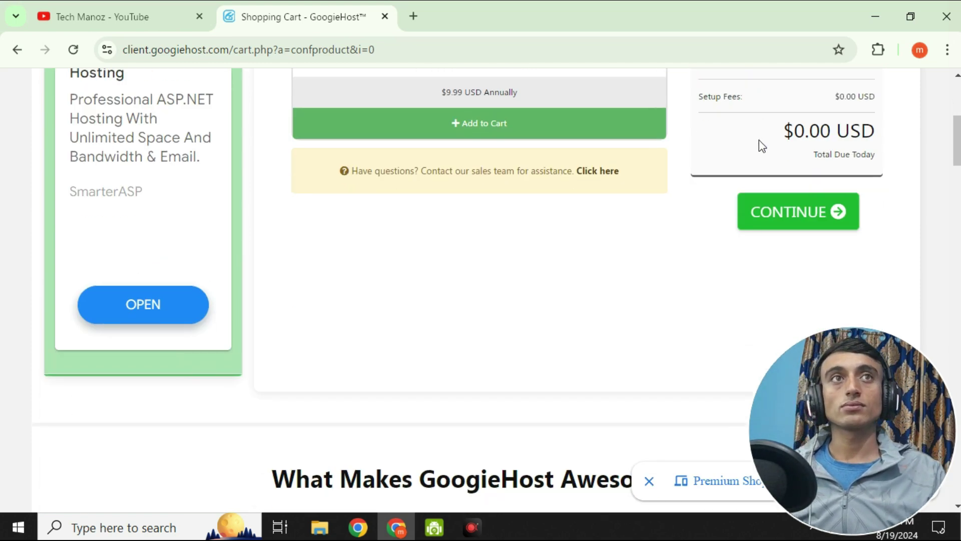
scroll(695, 185, up, 4)
scroll(695, 185, down, 2)
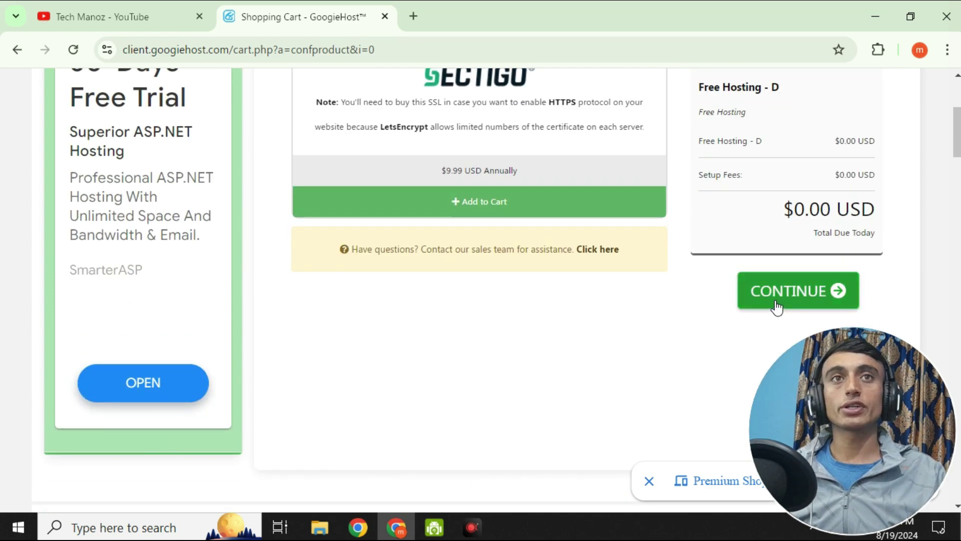
scroll(491, 294, up, 3)
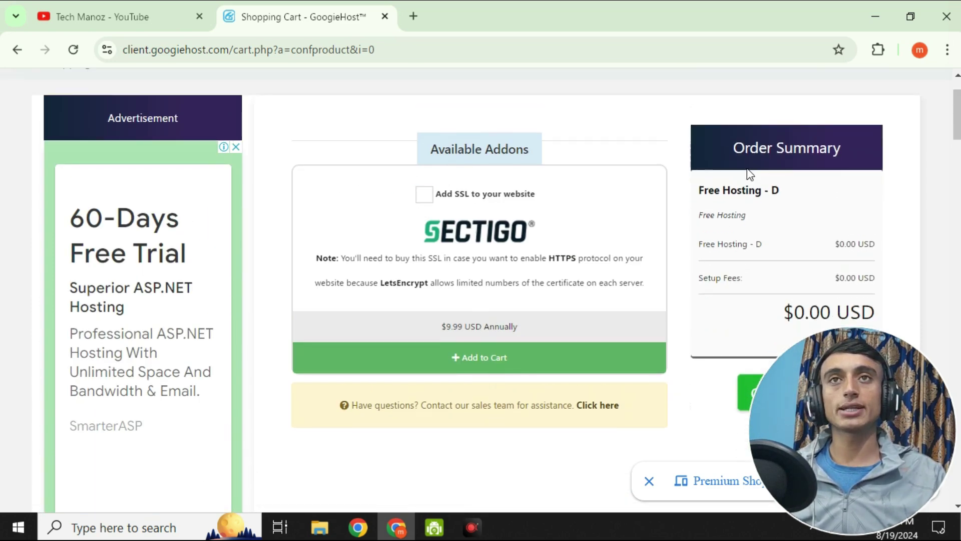
scroll(751, 176, down, 4)
click(771, 206)
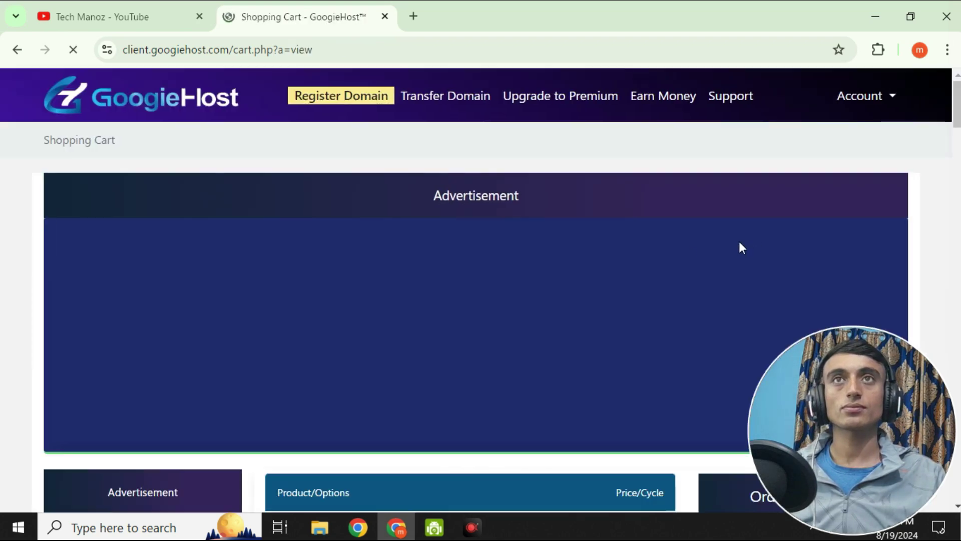
Review the cart, highlighting the tealoverfree.whf.bz domain and the $0.00 USD price.
scroll(662, 249, down, 5)
scroll(663, 248, down, 1)
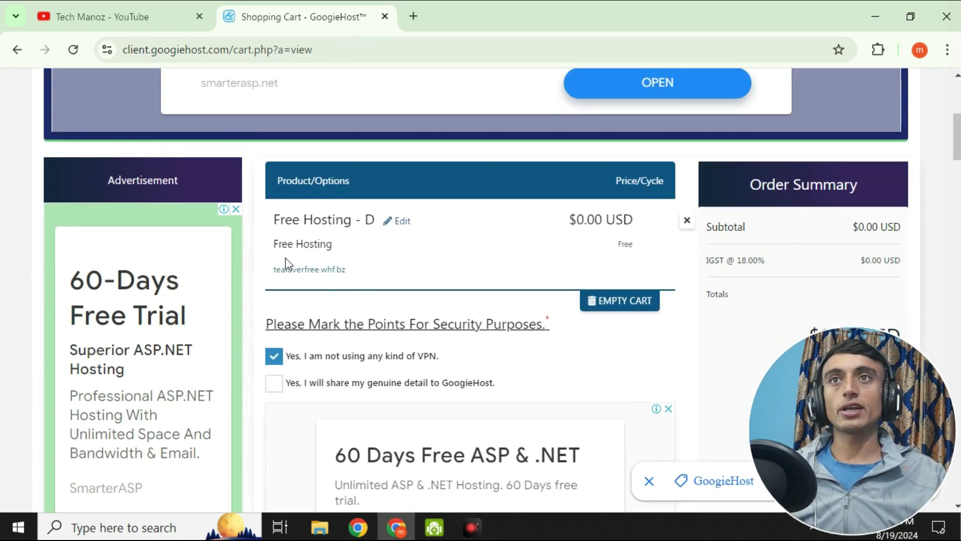
drag(273, 220, 373, 216)
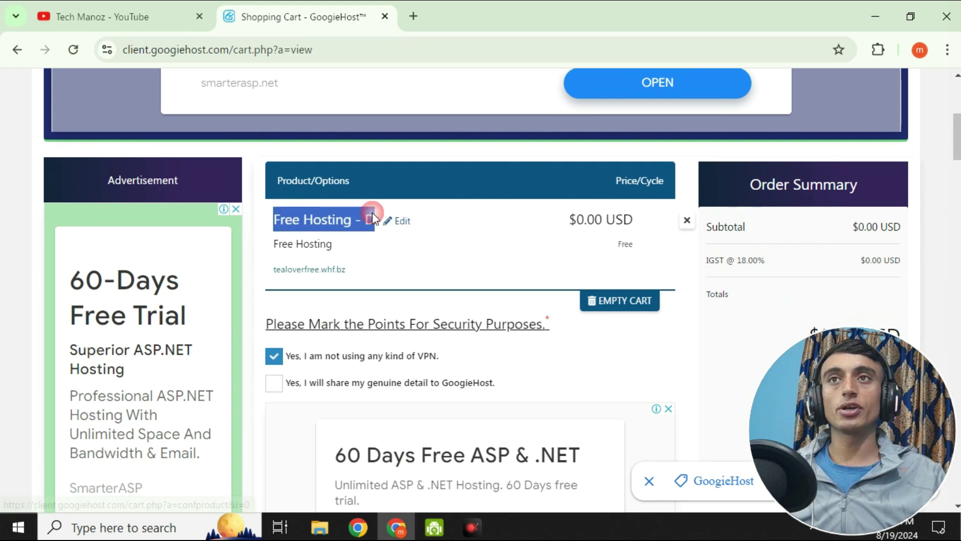
drag(274, 269, 374, 271)
click(388, 254)
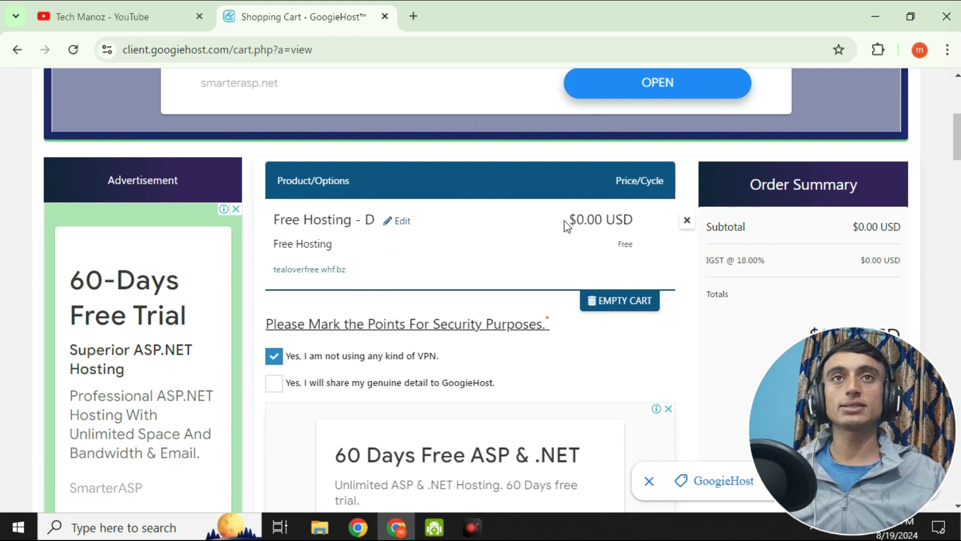
drag(564, 221, 649, 221)
click(511, 246)
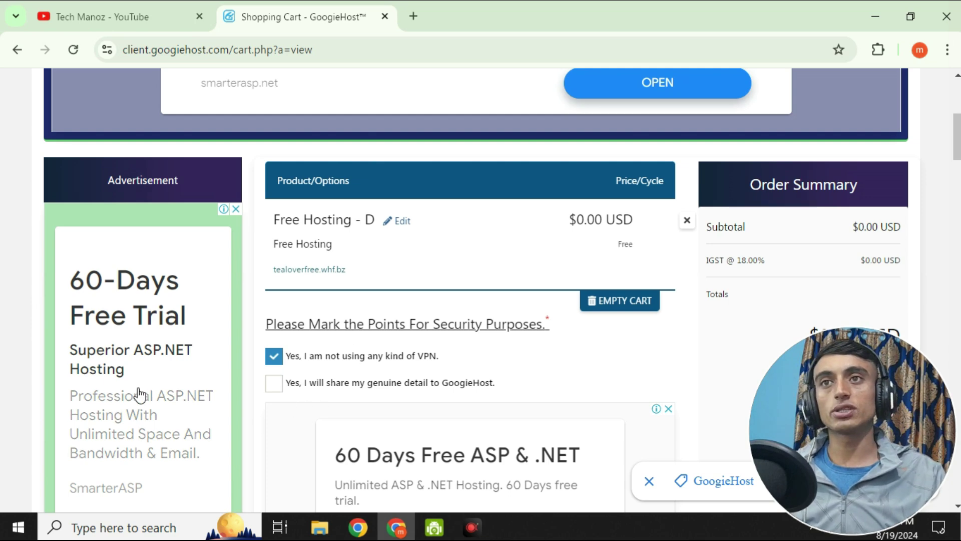
Confirm sharing genuine details with GoogieHost and scroll down toward checkout.
click(283, 389)
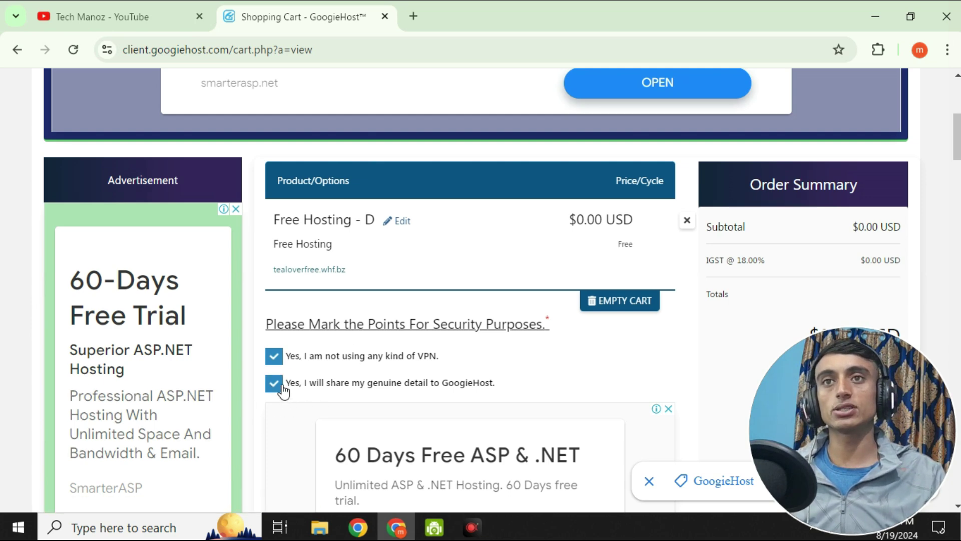
scroll(521, 233, down, 20)
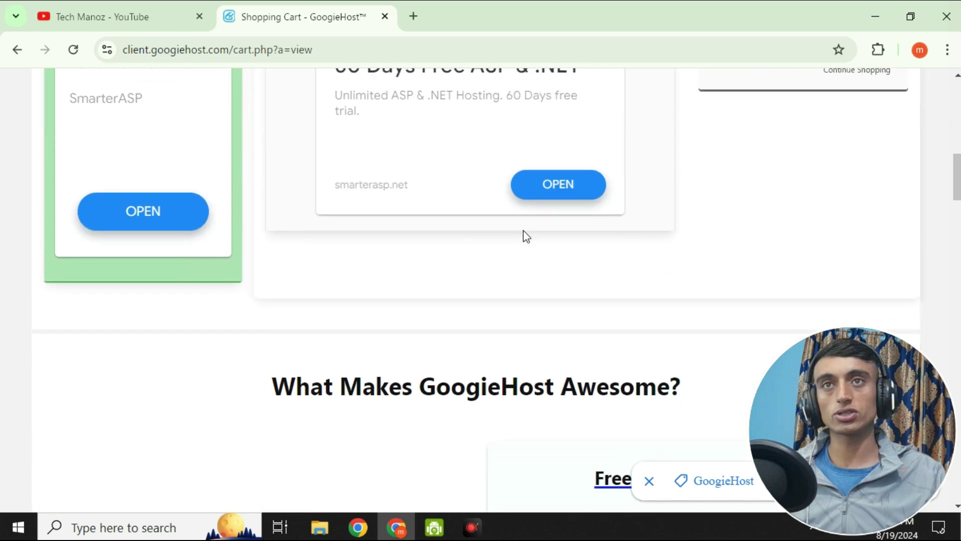
scroll(543, 257, down, 10)
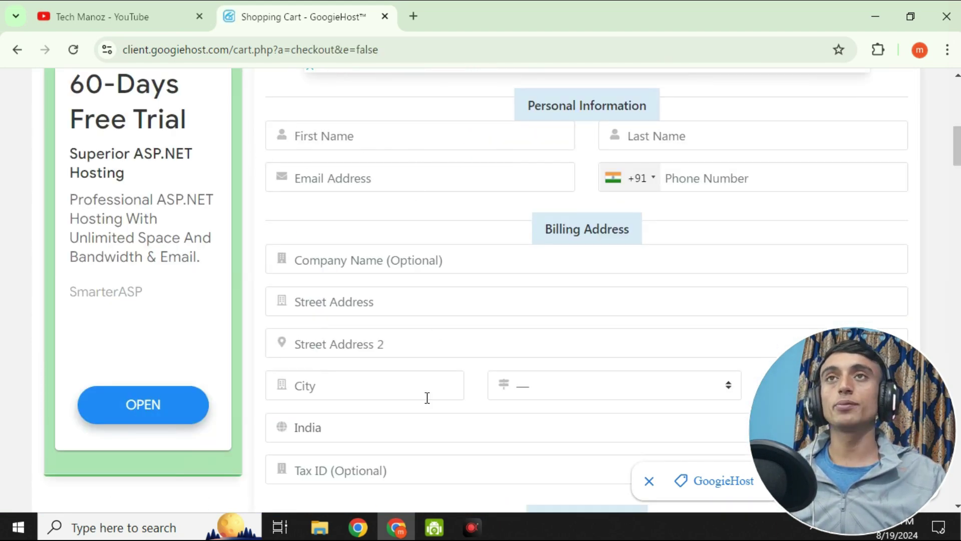
Review the $0.00 checkout form and accept the Terms of Service.
scroll(399, 332, down, 8)
scroll(401, 315, up, 8)
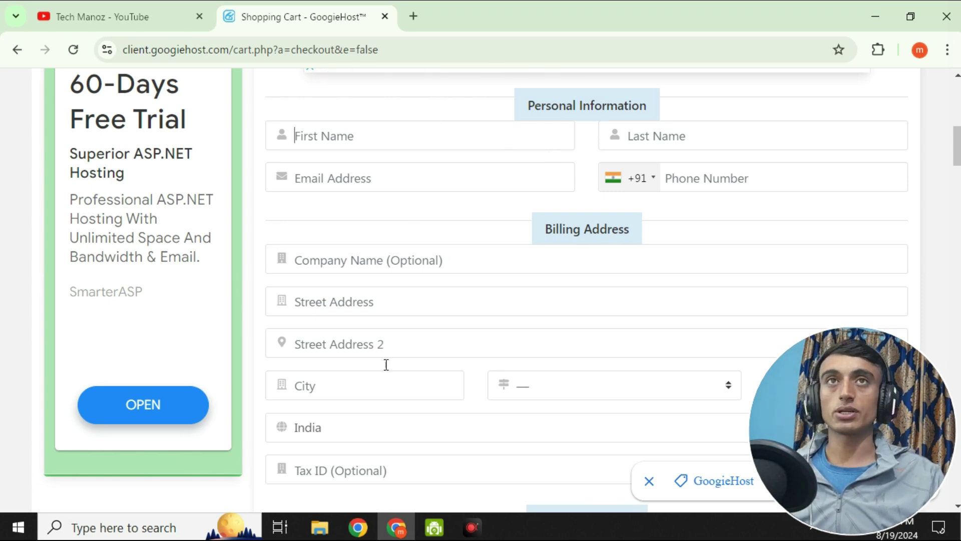
scroll(503, 350, down, 4)
scroll(503, 351, down, 2)
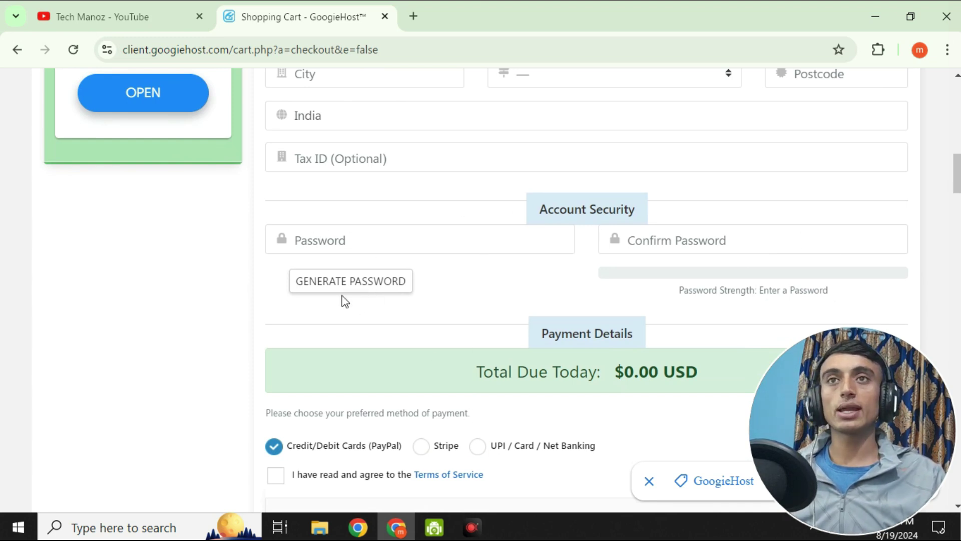
scroll(475, 297, down, 3)
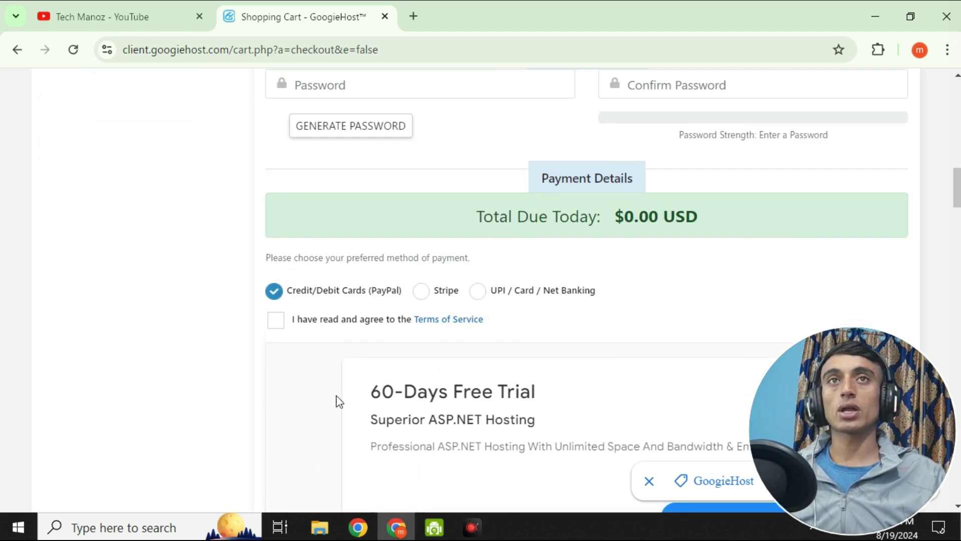
scroll(501, 321, up, 6)
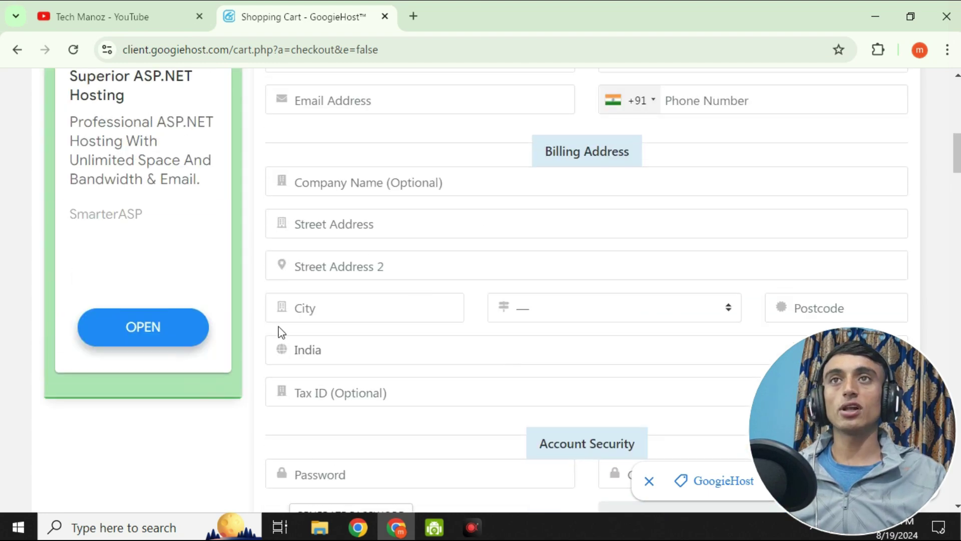
scroll(394, 262, up, 6)
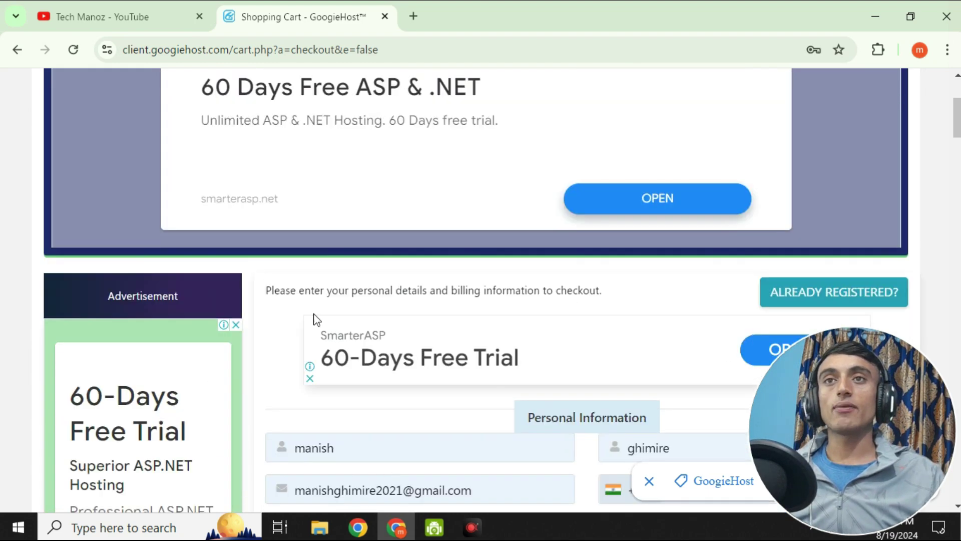
scroll(360, 298, down, 4)
scroll(476, 415, down, 8)
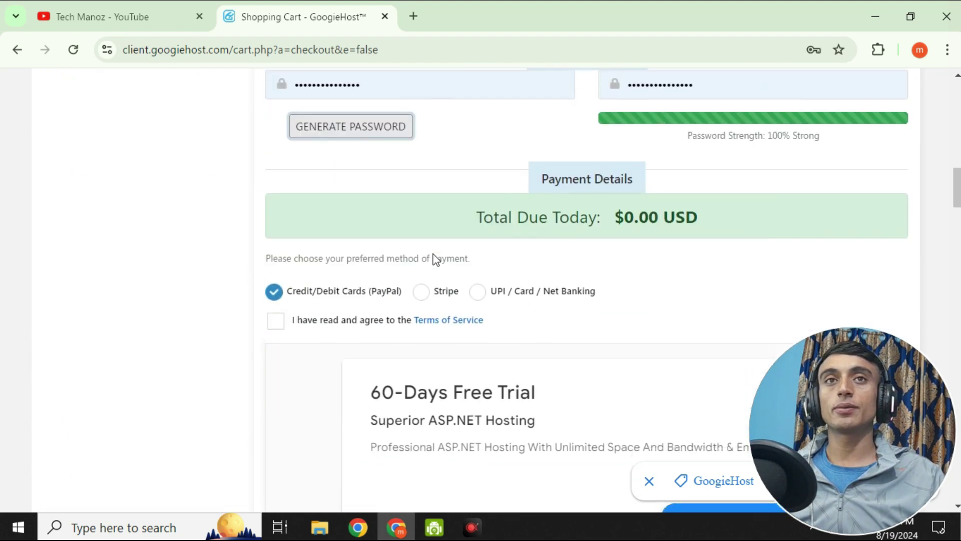
scroll(401, 241, up, 1)
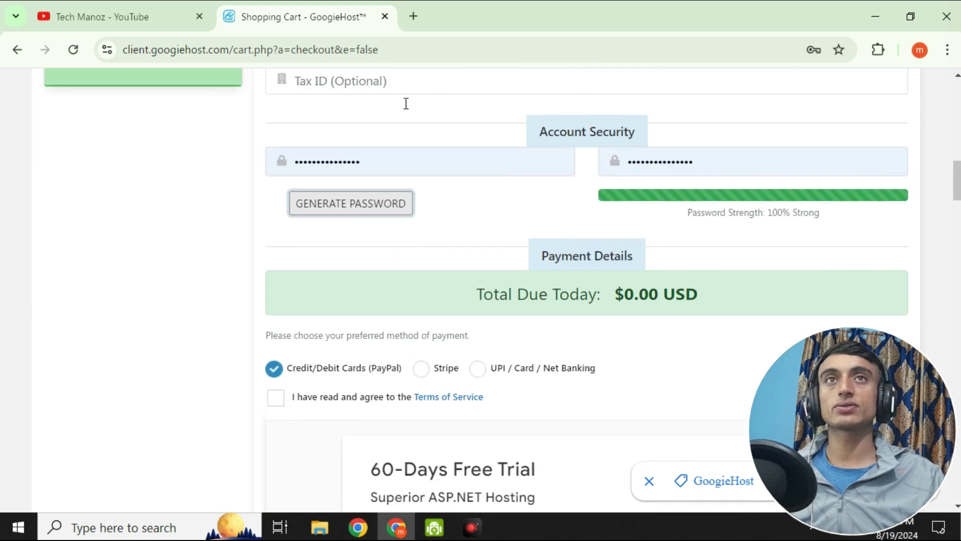
scroll(448, 161, down, 4)
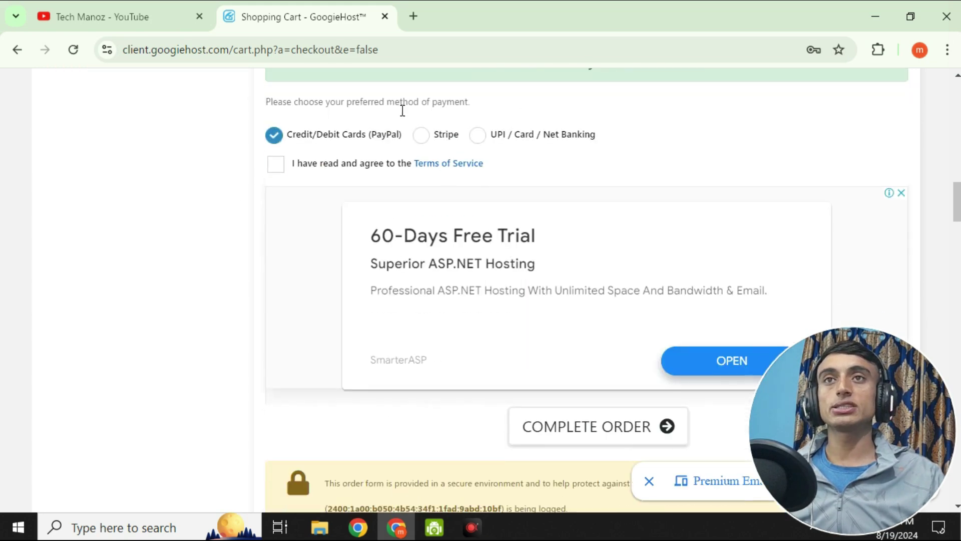
click(269, 170)
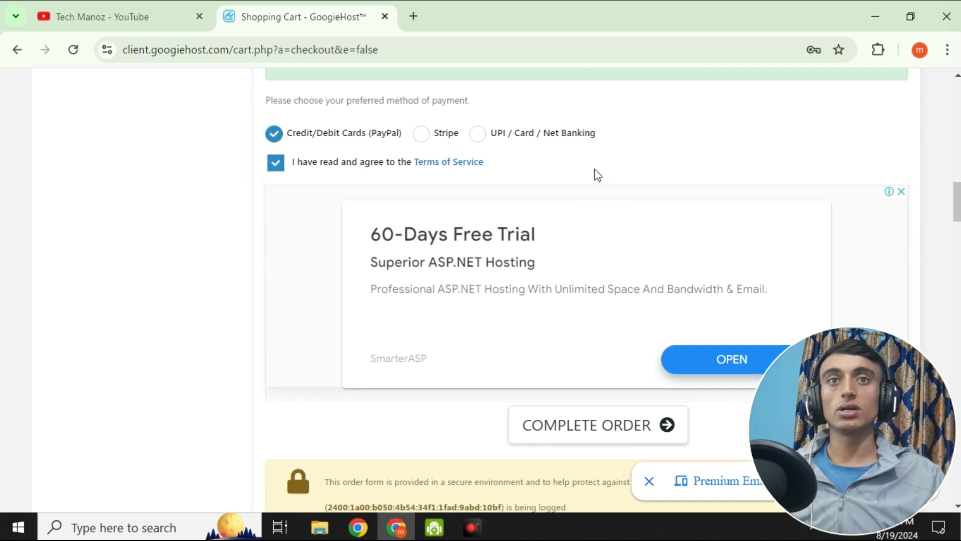
scroll(593, 188, down, 5)
Submit the free hosting order, dismiss the address, password and rating popups, and open a new tab.
click(590, 129)
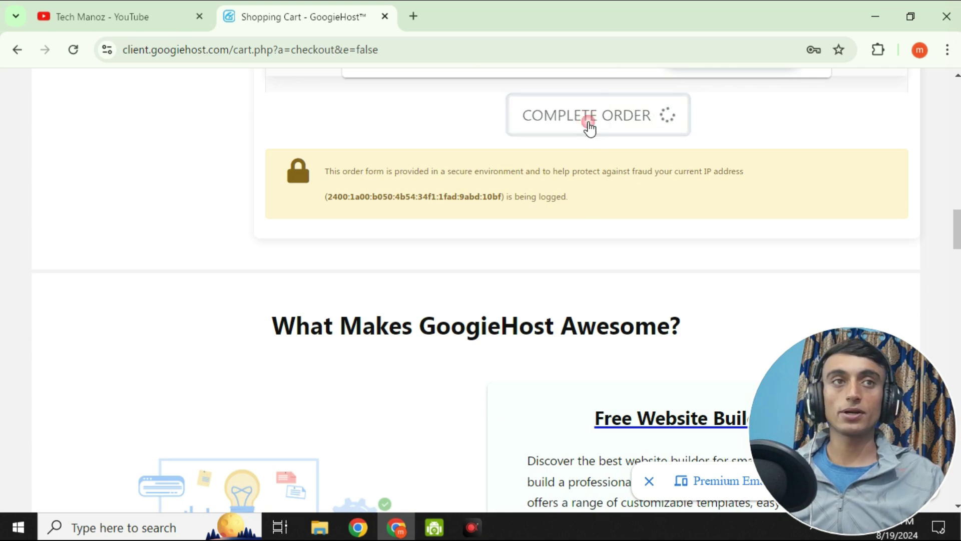
click(809, 202)
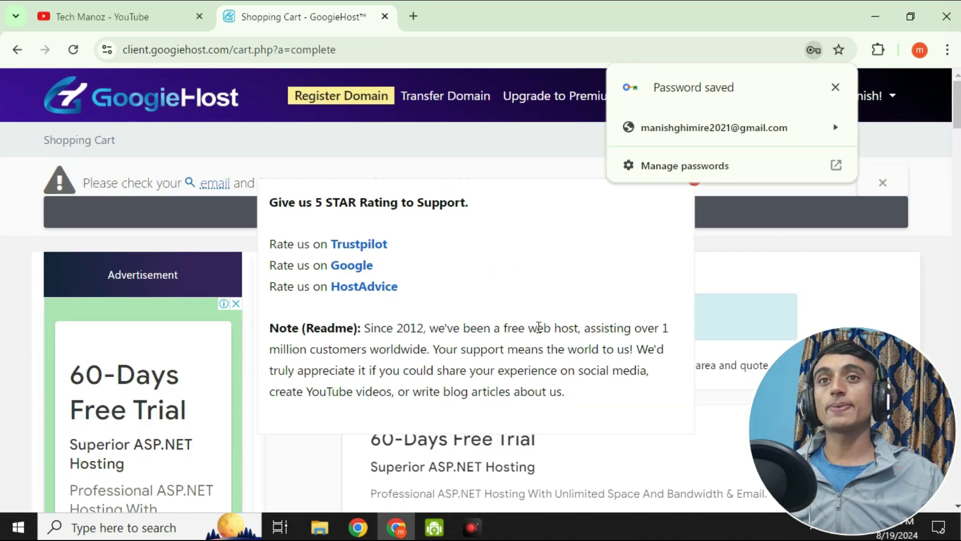
click(835, 88)
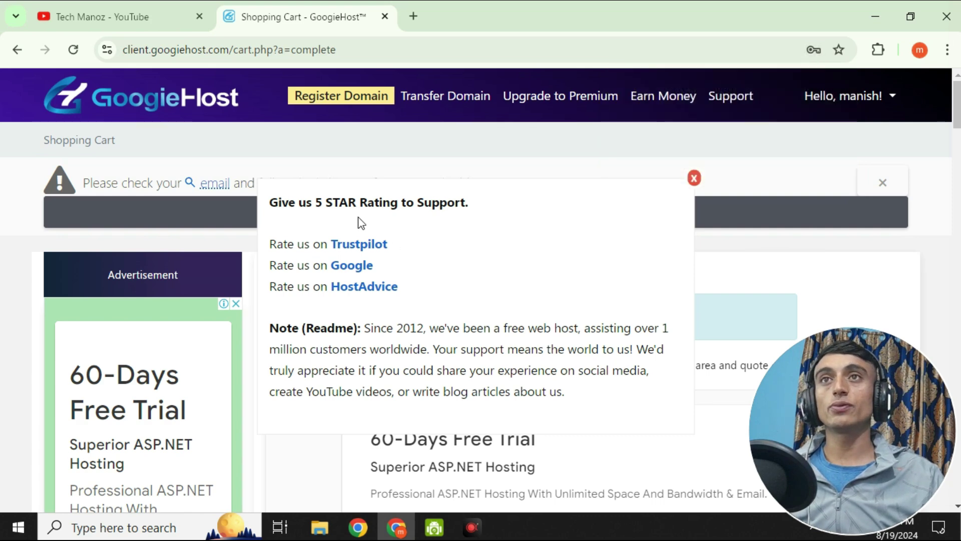
scroll(358, 226, down, 3)
scroll(356, 230, up, 3)
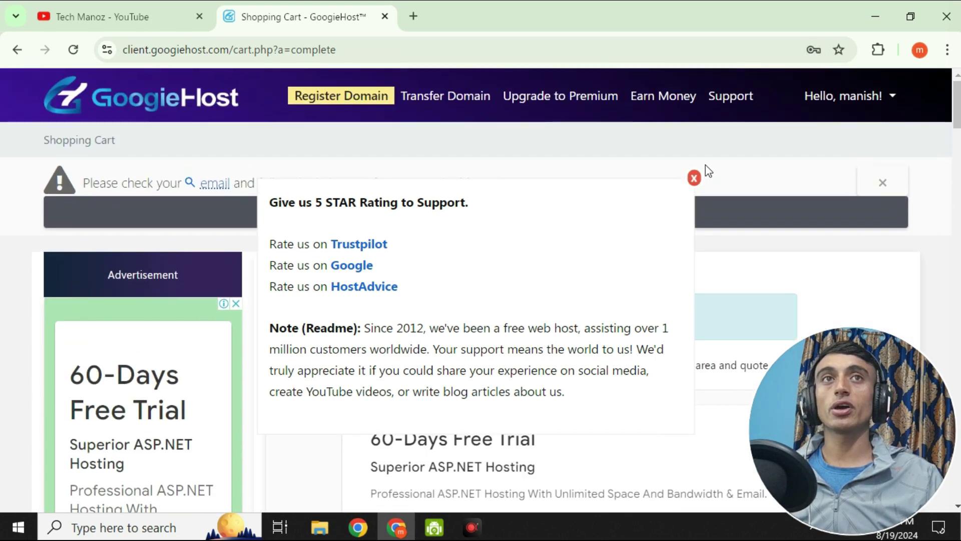
click(696, 179)
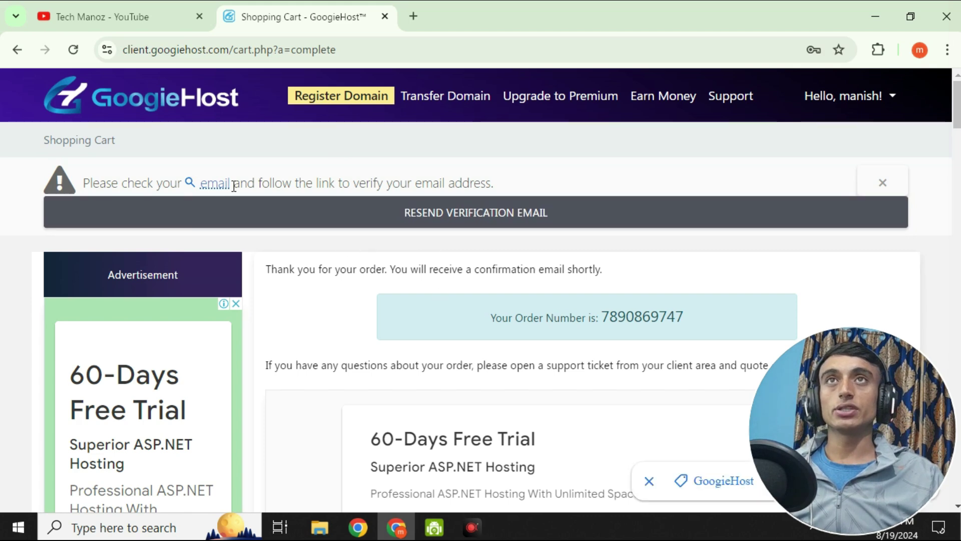
click(414, 16)
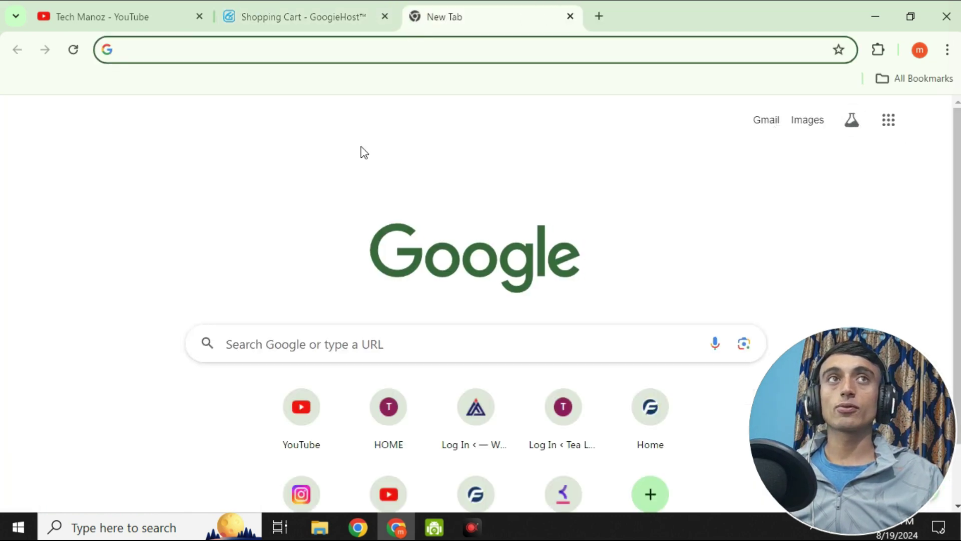
Open GoogieHost's Email Verification message in Gmail and follow its verification link.
click(763, 123)
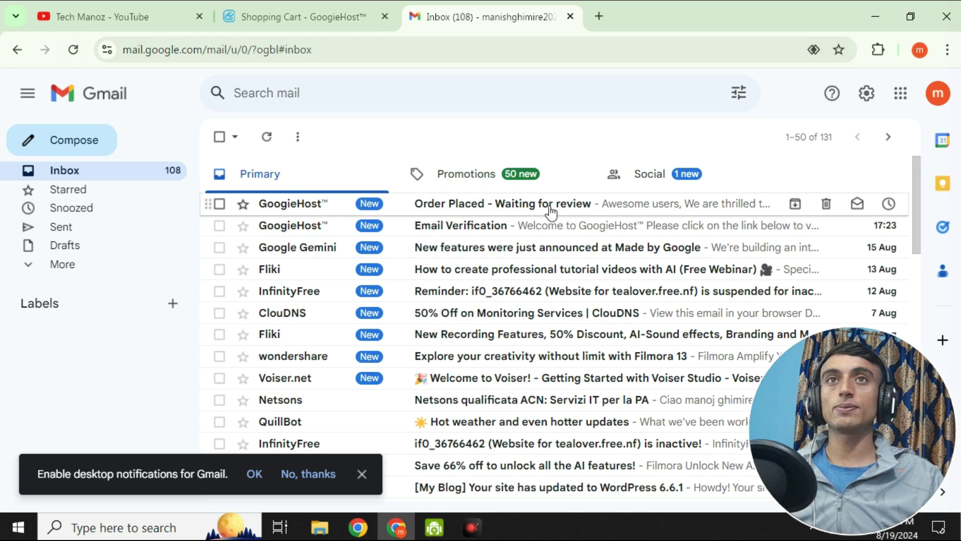
click(475, 224)
scroll(400, 251, down, 5)
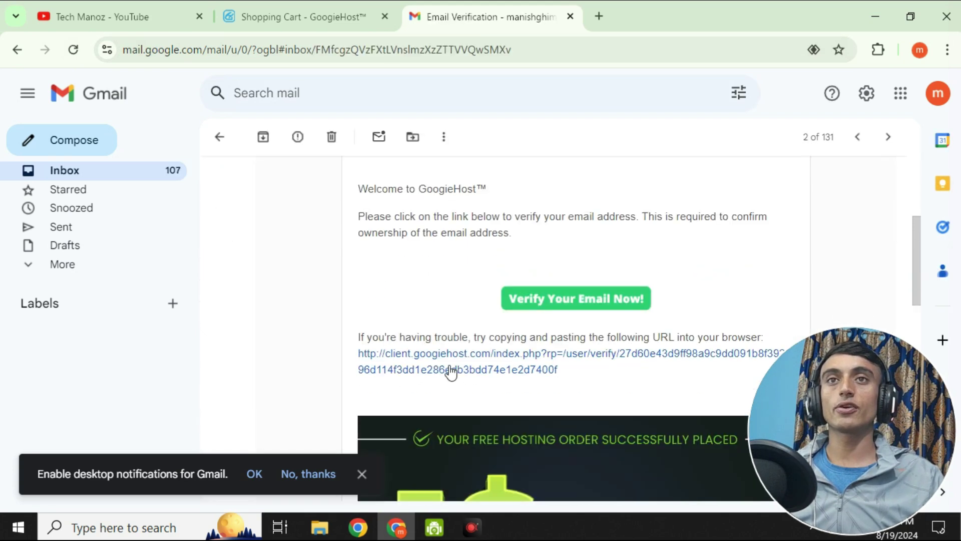
click(517, 356)
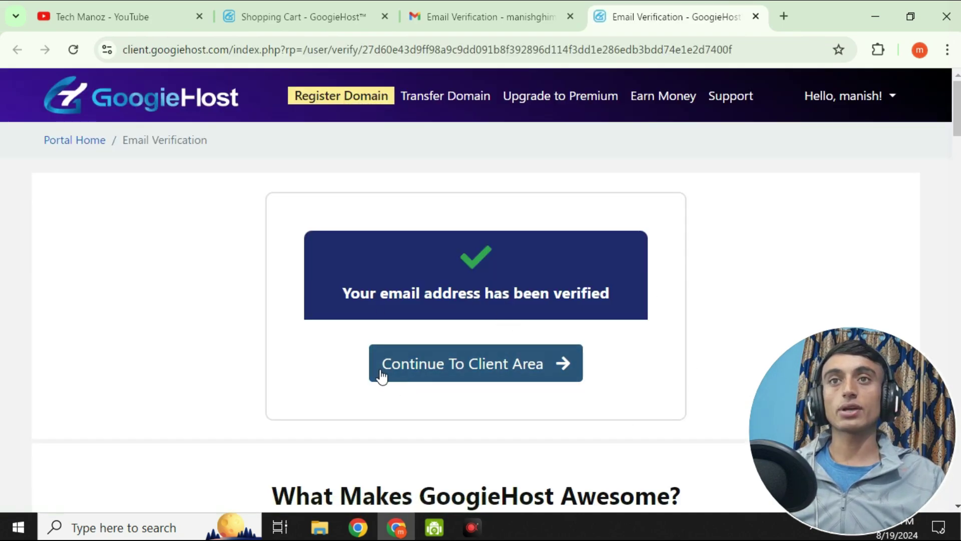
Go from the client area to Services, dismissing the ad, to see tealoverfree.whf.bz's Free Hosting - D entry.
click(486, 381)
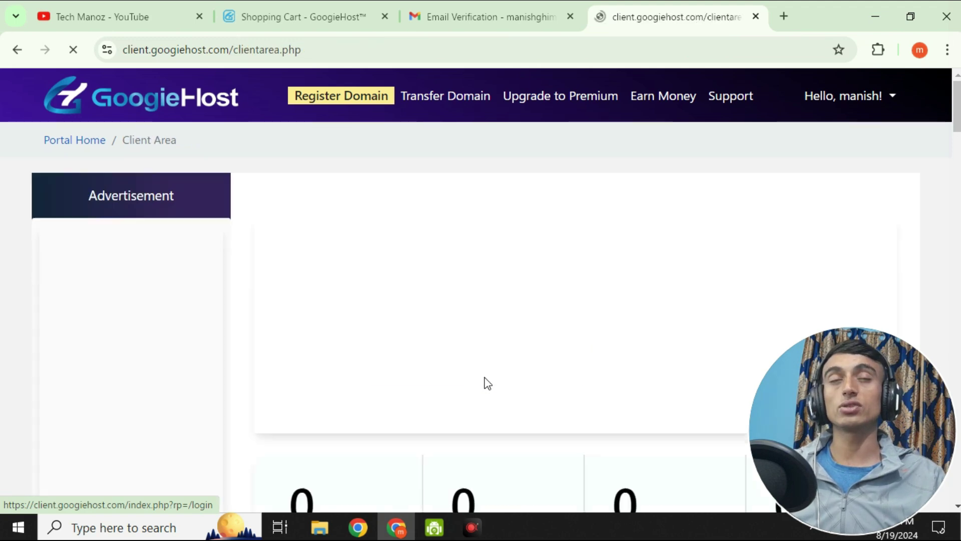
scroll(480, 345, down, 3)
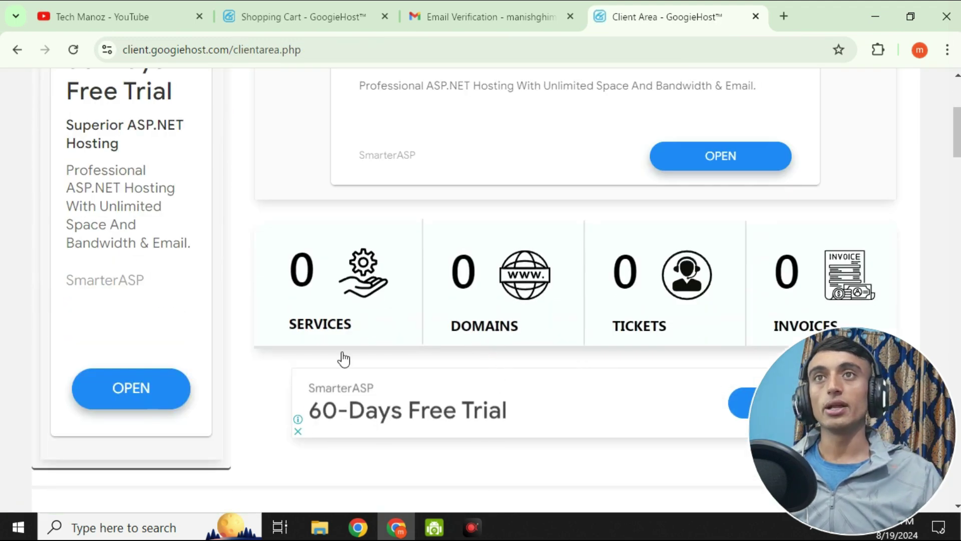
scroll(350, 305, down, 2)
scroll(365, 290, up, 2)
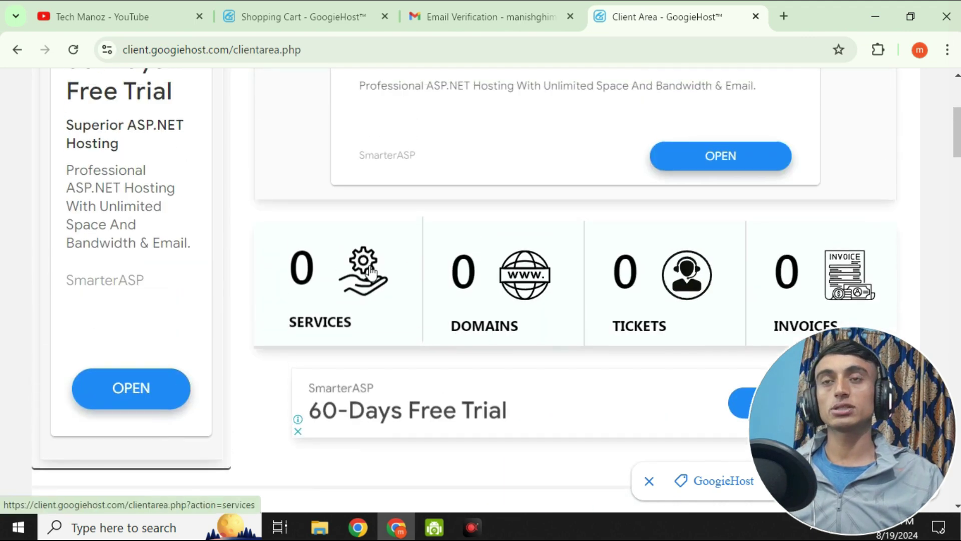
click(350, 291)
click(516, 345)
scroll(393, 284, down, 5)
Sort the services list by the Product/Service column.
scroll(565, 302, down, 1)
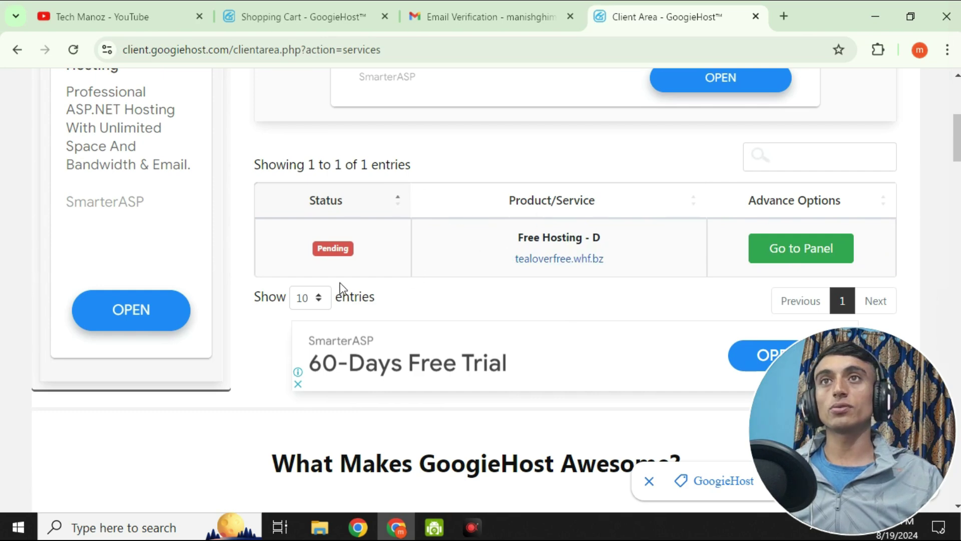
scroll(497, 291, down, 5)
scroll(500, 325, up, 5)
scroll(431, 377, up, 3)
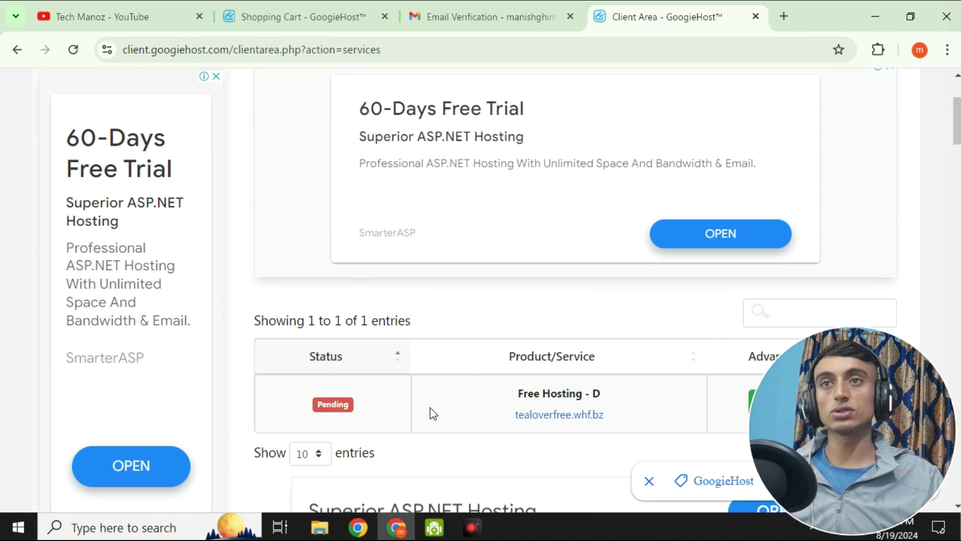
scroll(379, 361, up, 1)
scroll(373, 360, up, 2)
scroll(380, 366, down, 5)
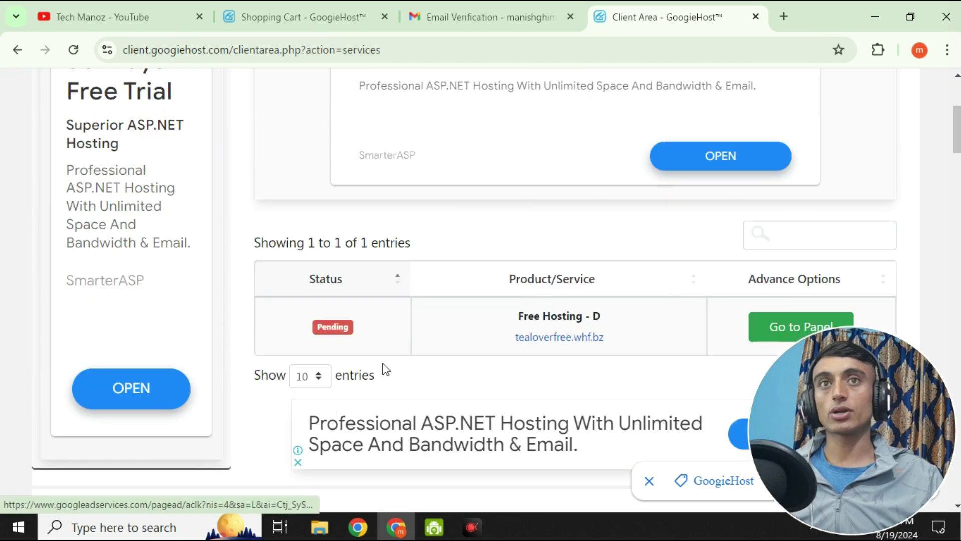
click(633, 275)
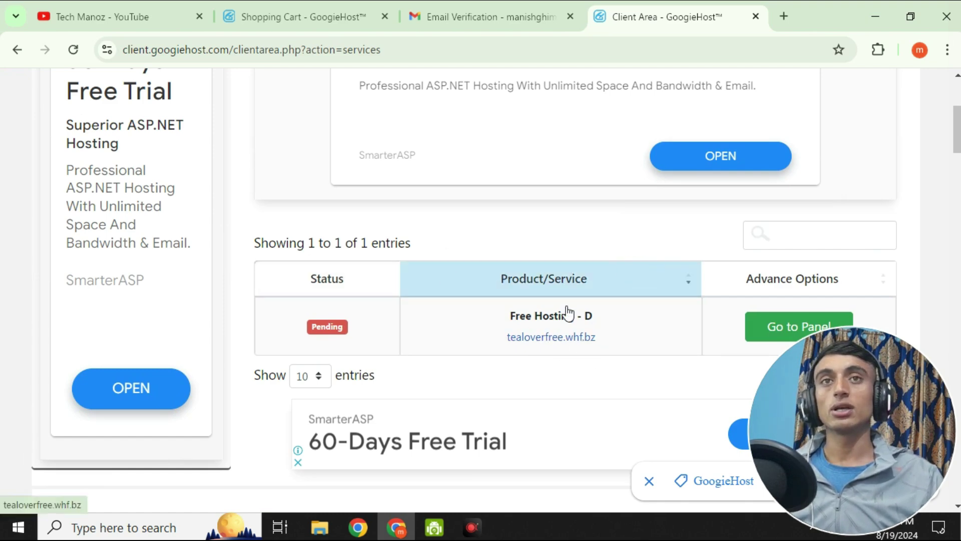
Open the panel for the tealoverfree.whf.bz hosting to view its Product Details.
scroll(553, 231, down, 2)
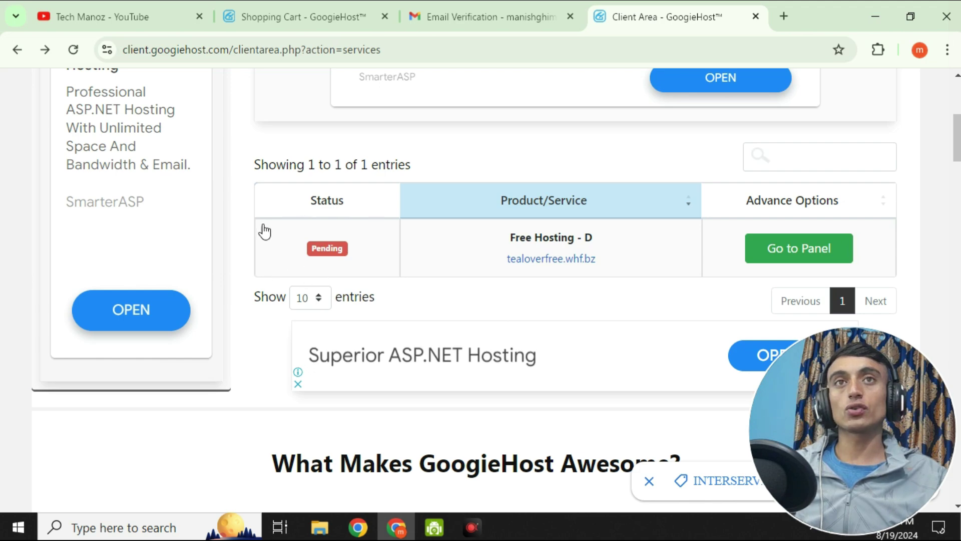
scroll(600, 178, down, 2)
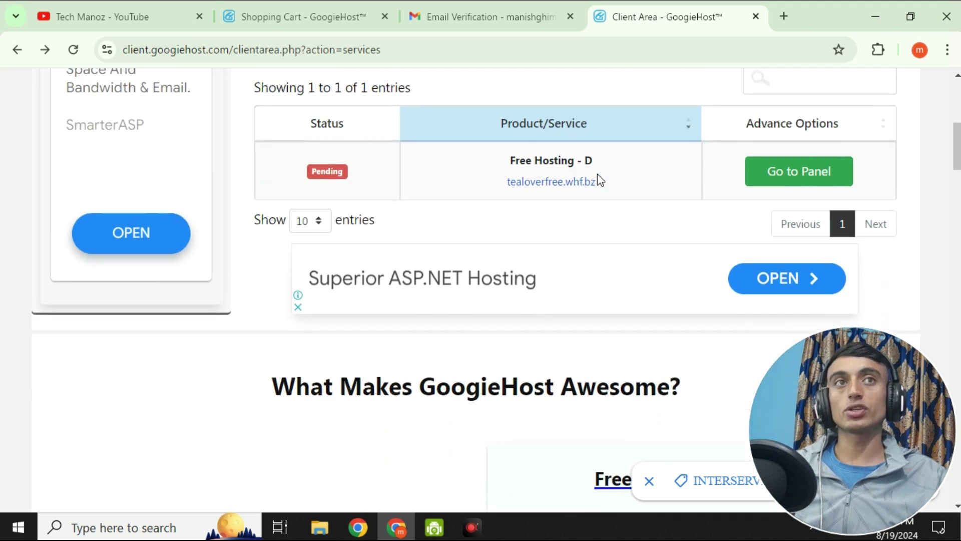
click(784, 172)
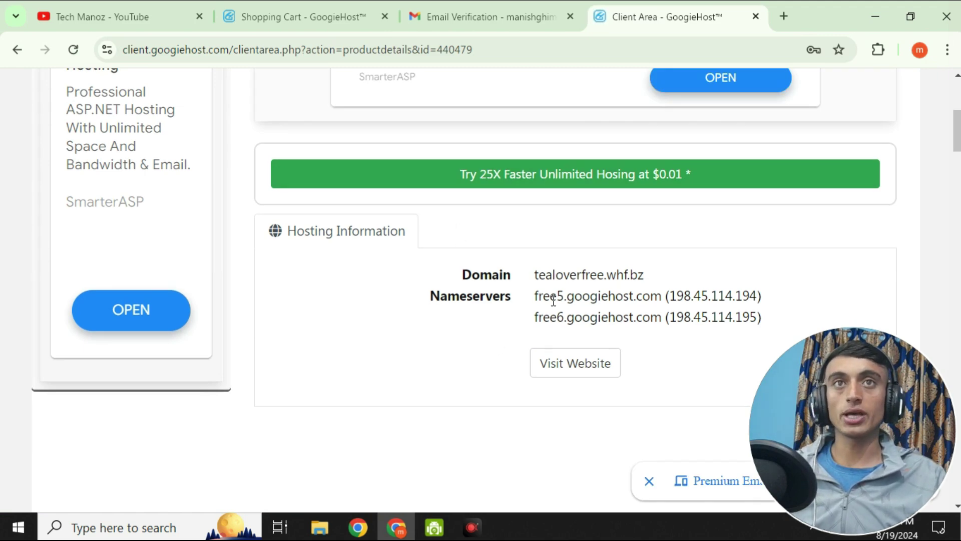
Highlight nameserver free5.googiehost.com, domain tealoverfree.whf.bz, then the whole Domain and Nameservers block.
drag(535, 297, 661, 298)
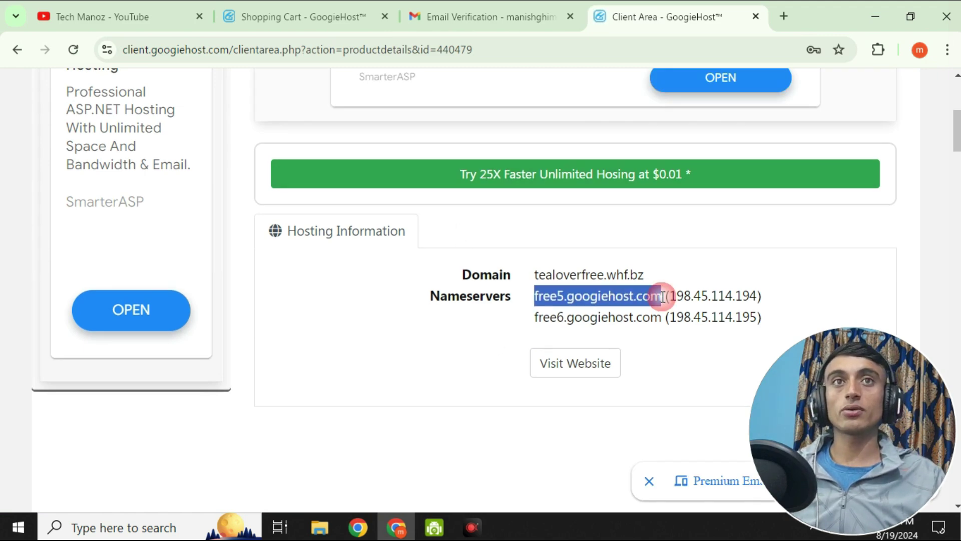
drag(524, 276, 697, 276)
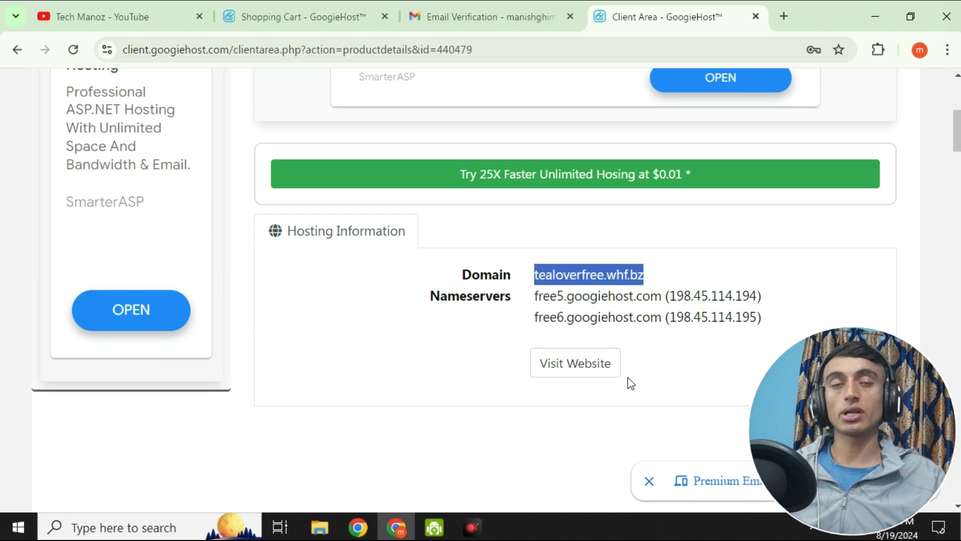
drag(428, 278, 773, 316)
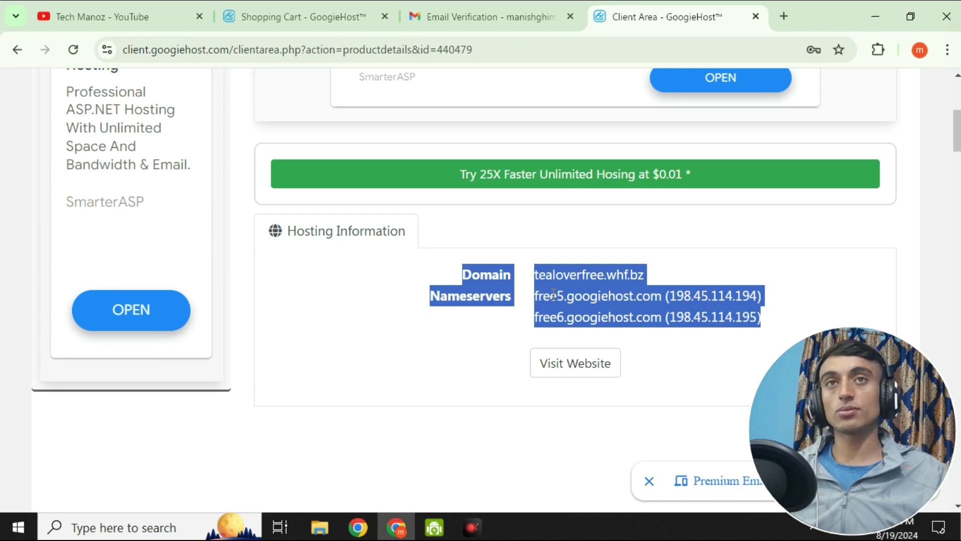
scroll(509, 329, down, 6)
scroll(508, 334, up, 7)
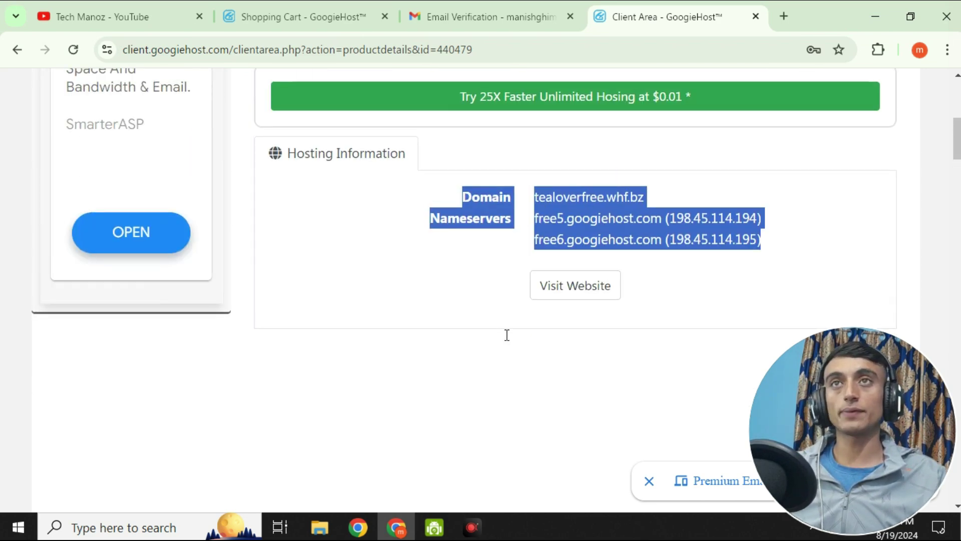
scroll(506, 341, up, 1)
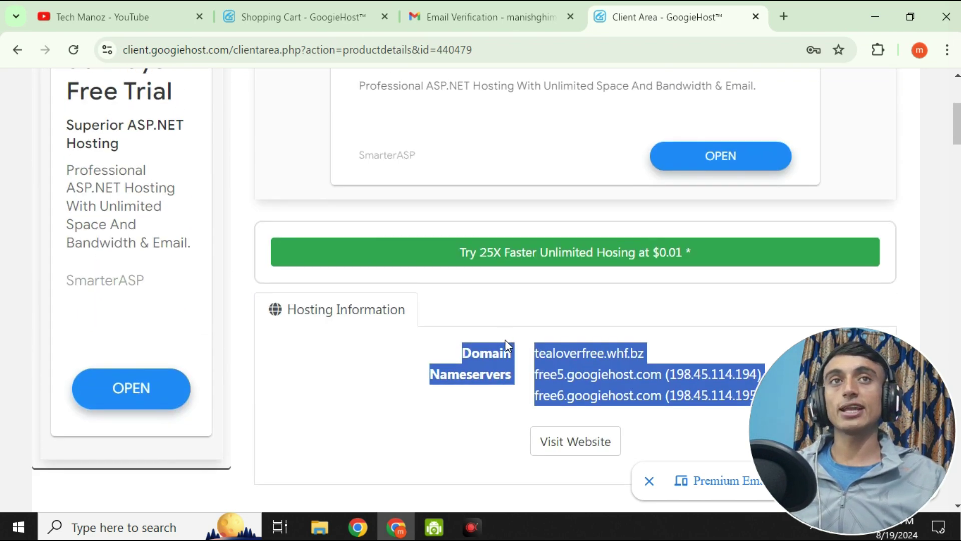